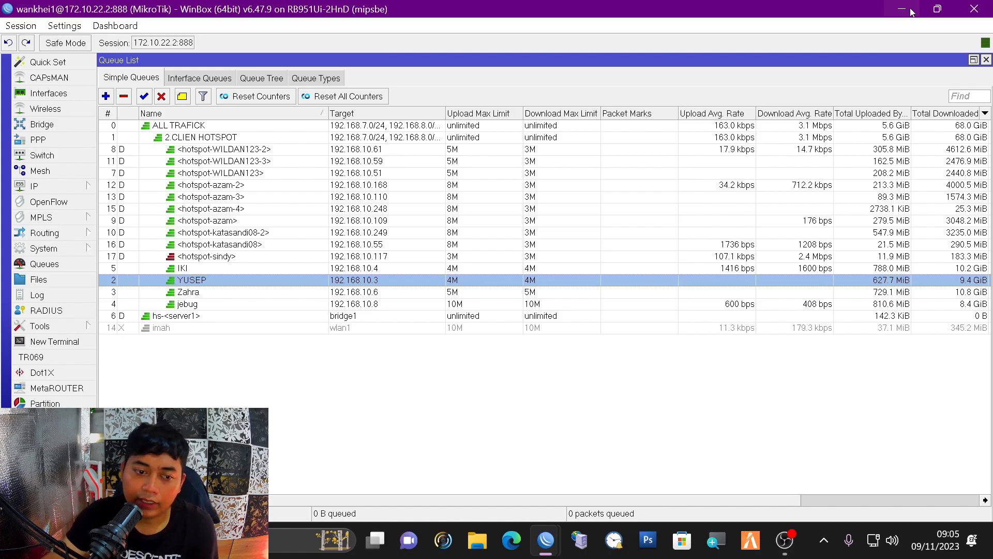
- Inspect the Zahra, jebug, YUSEP and IKI rows in the Simple Queues list
{"action": "left_click", "coordinate": [538, 303]}
{"action": "left_click", "coordinate": [537, 295]}
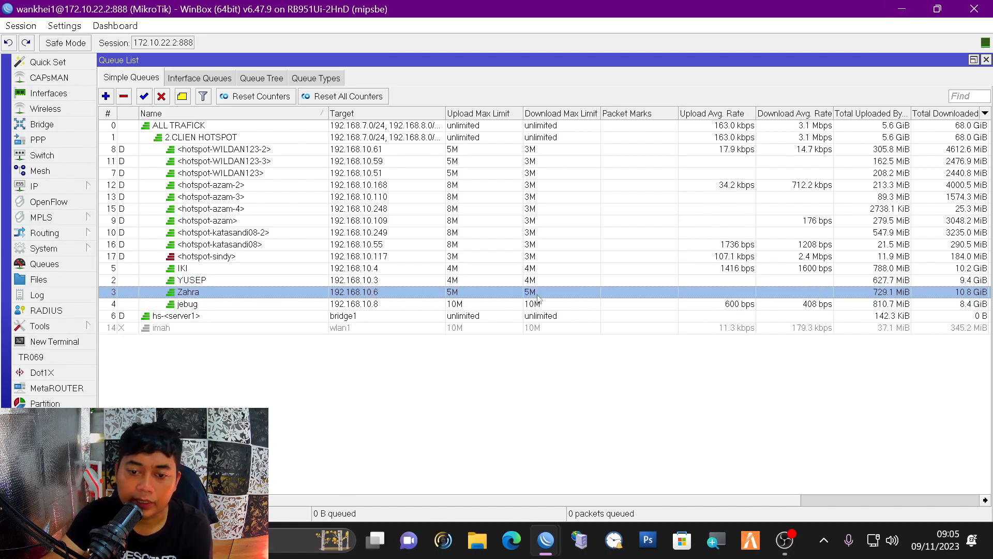
{"action": "left_click", "coordinate": [504, 270]}
{"action": "left_click", "coordinate": [452, 211]}
{"action": "left_click", "coordinate": [420, 307]}
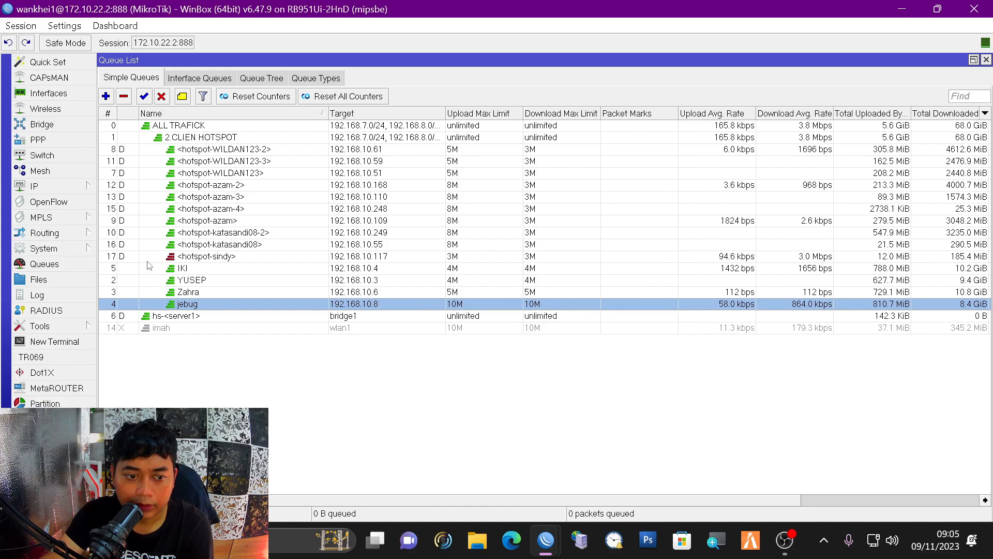
{"action": "left_click", "coordinate": [265, 290]}
{"action": "left_click", "coordinate": [269, 278]}
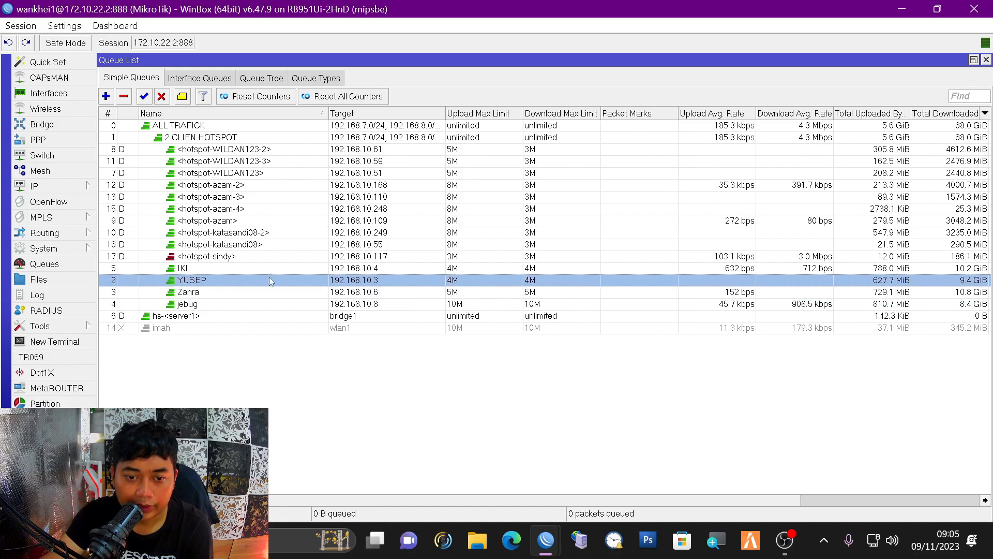
{"action": "left_click", "coordinate": [361, 294]}
{"action": "left_click", "coordinate": [369, 306]}
{"action": "left_click", "coordinate": [373, 294]}
{"action": "left_click", "coordinate": [376, 273]}
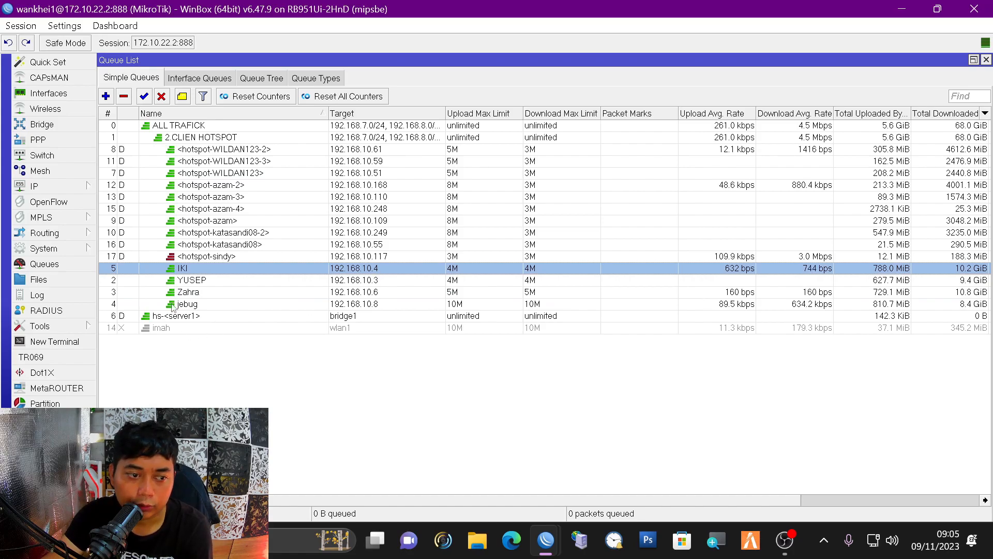
- Recheck the Zahra and jebug queues, then bring up the IP menu
{"action": "left_click", "coordinate": [437, 297]}
{"action": "left_click", "coordinate": [382, 308]}
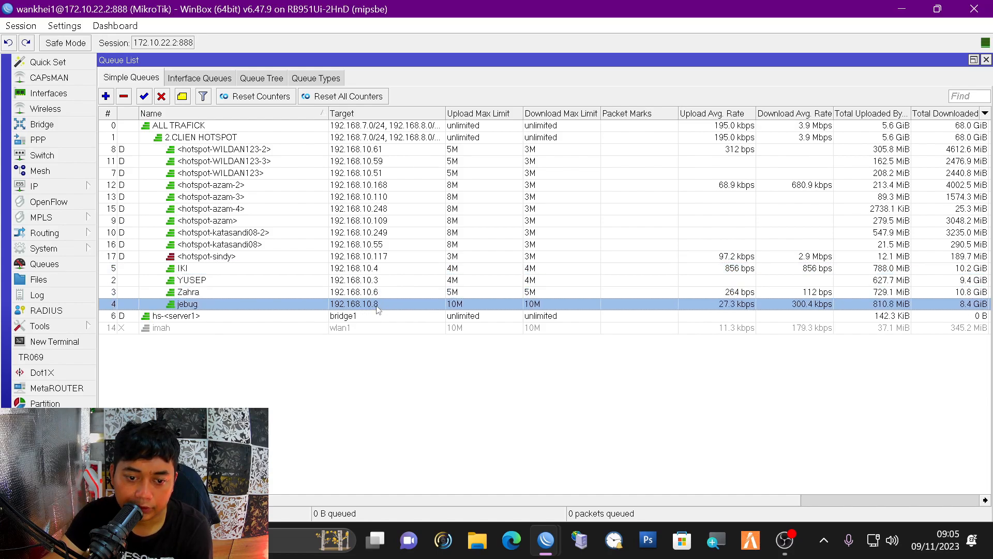
{"action": "left_click", "coordinate": [43, 186]}
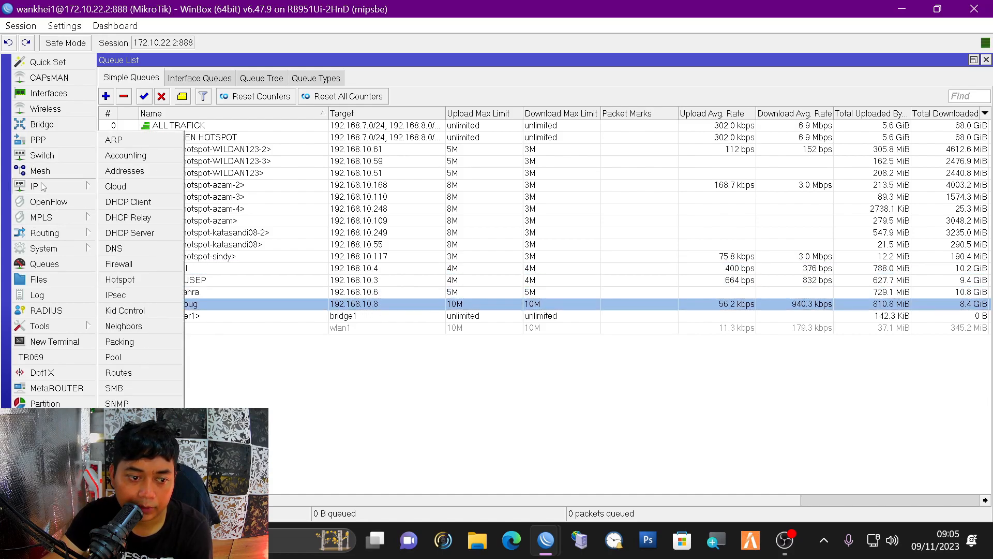
- Add a new hotspot IP binding with address and to-address 192.168.10.9
{"action": "left_click", "coordinate": [158, 280]}
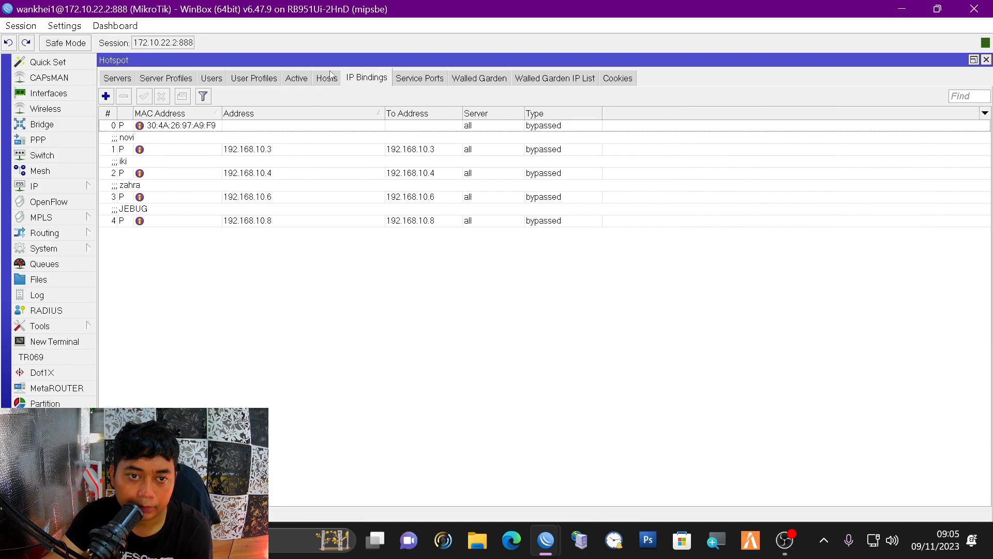
{"action": "left_click", "coordinate": [106, 97]}
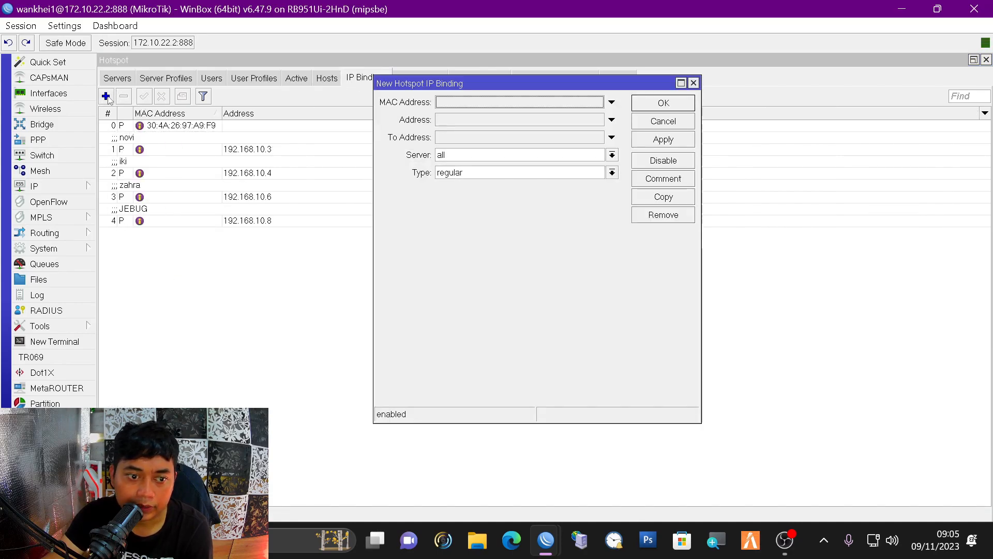
{"action": "left_click", "coordinate": [492, 121]}
{"action": "type", "text": "192.168.10.9"}
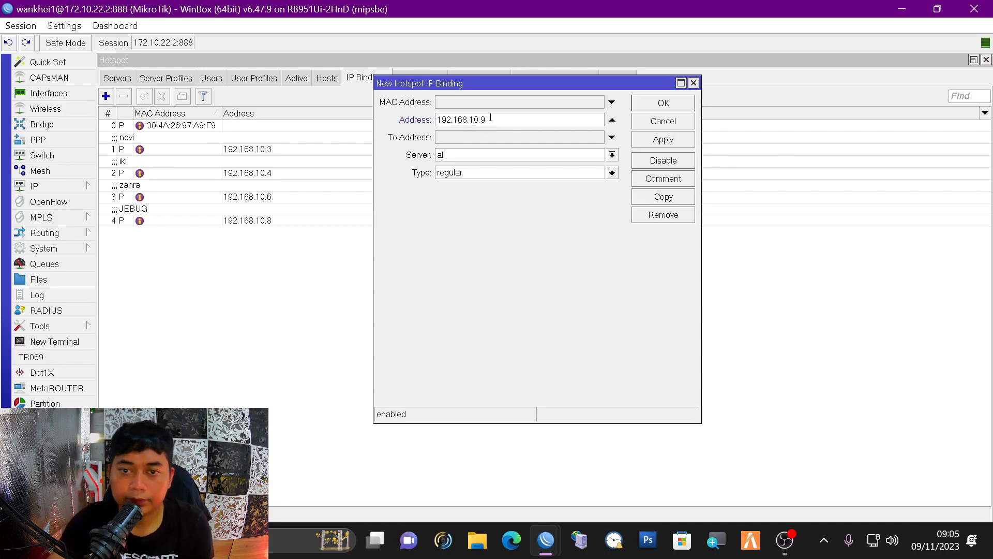
{"action": "left_click_drag", "start_coordinate": [490, 120], "coordinate": [414, 118]}
{"action": "key", "text": "Right"}
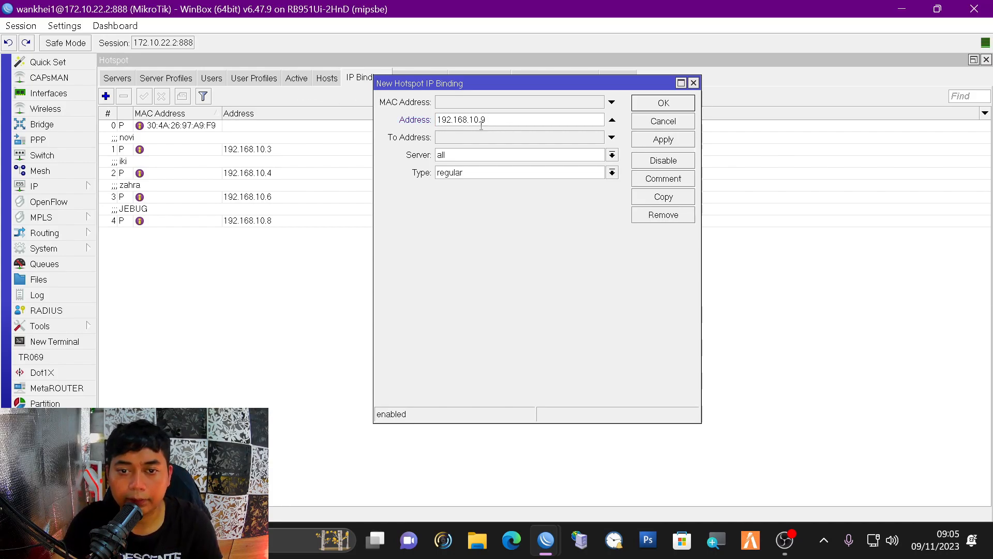
{"action": "left_click_drag", "start_coordinate": [488, 121], "coordinate": [372, 100]}
{"action": "key", "text": "ctrl+c"}
{"action": "left_click", "coordinate": [465, 138]}
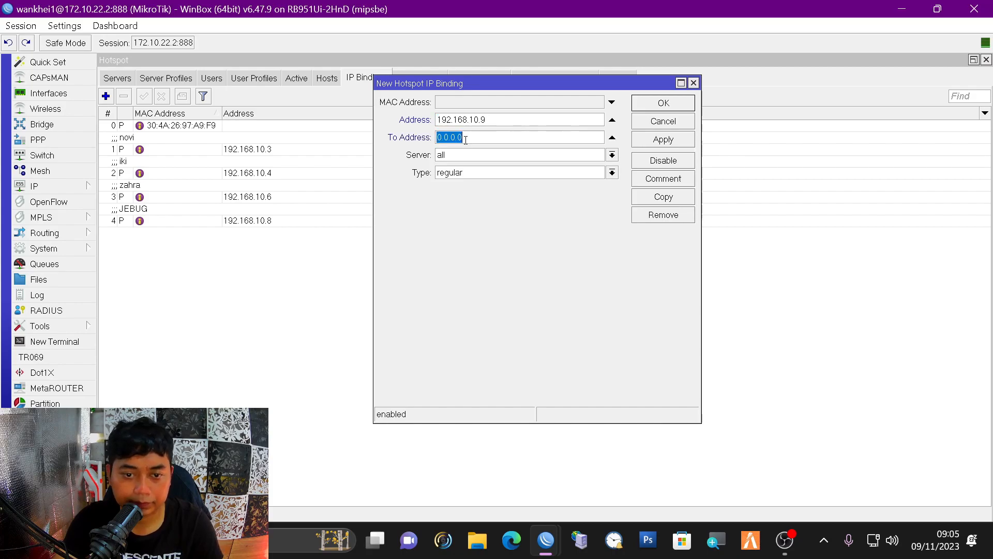
{"action": "key", "text": "ctrl+v"}
- Make the binding bypassed, comment it 'test', and save it
{"action": "left_click", "coordinate": [468, 175]}
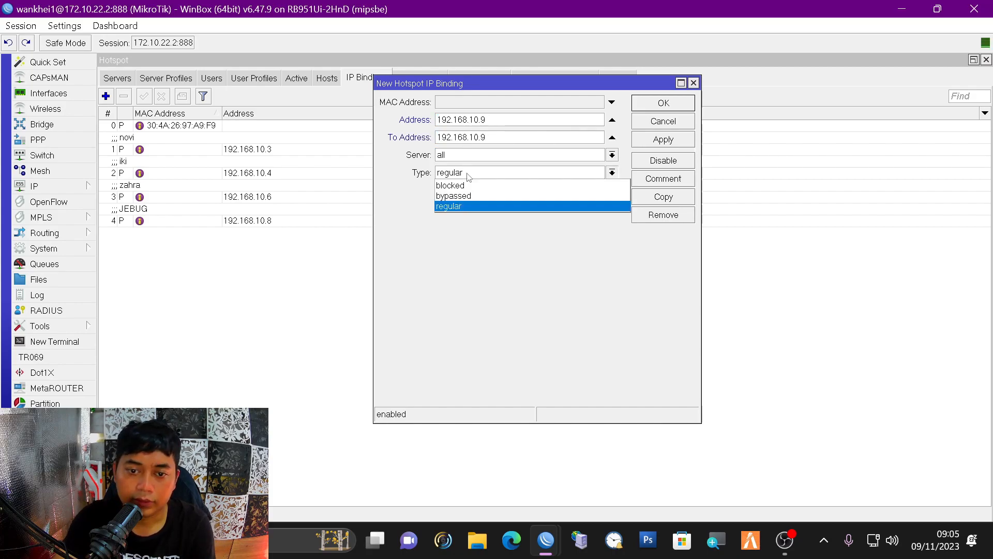
{"action": "left_click", "coordinate": [470, 196]}
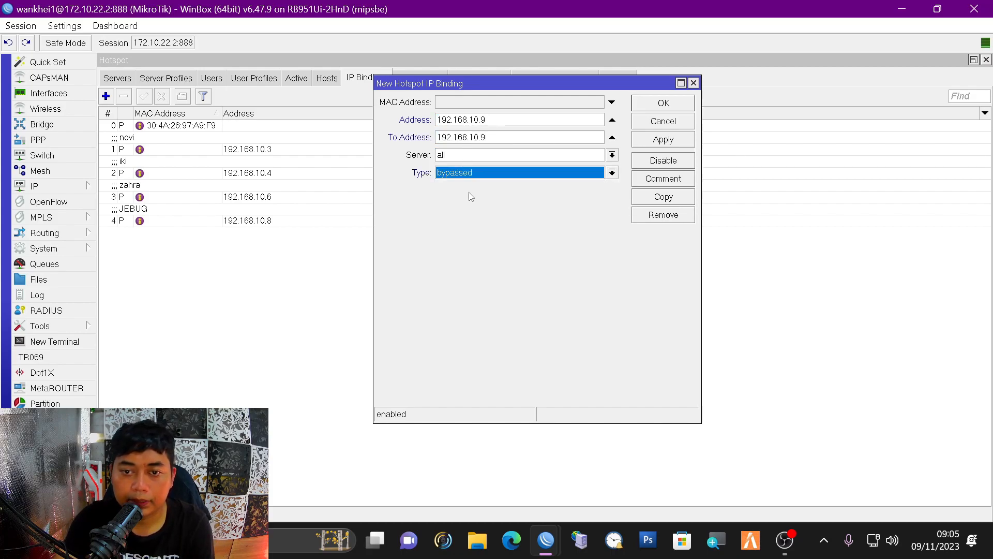
{"action": "left_click", "coordinate": [676, 180]}
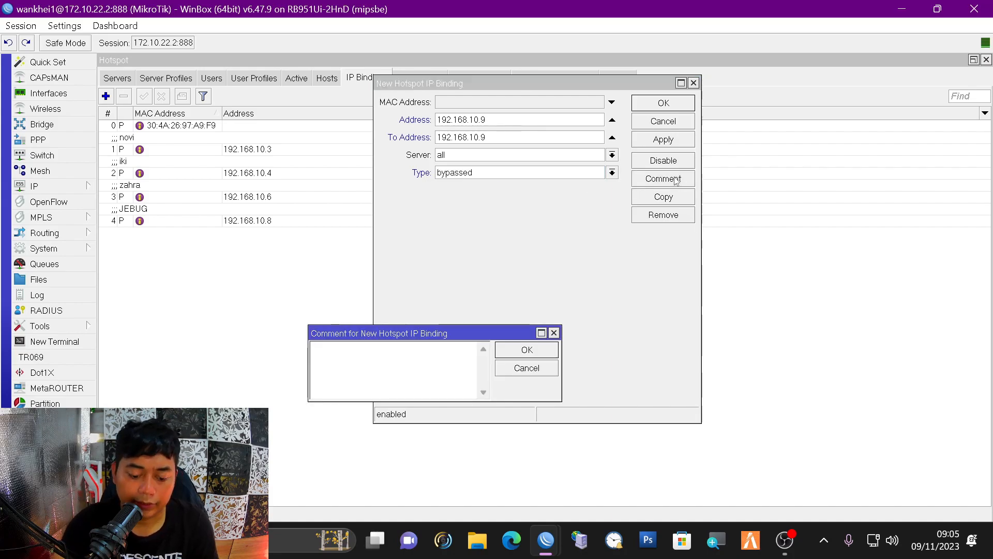
{"action": "type", "text": "test"}
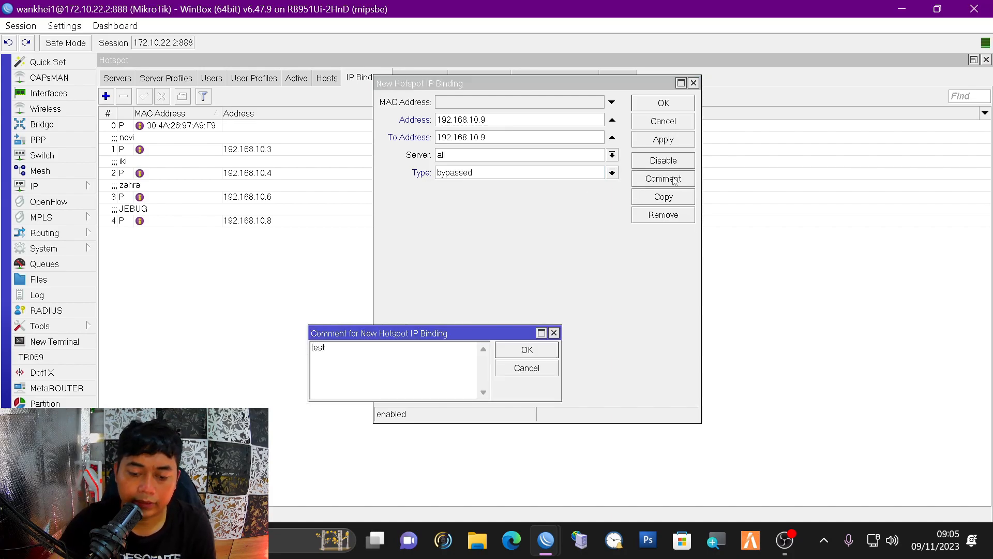
{"action": "left_click", "coordinate": [517, 349]}
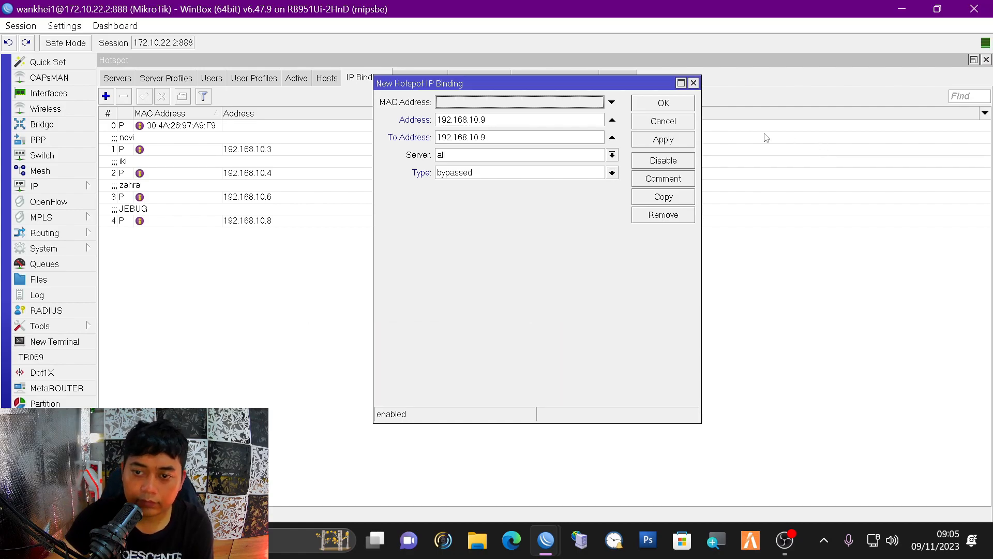
{"action": "left_click", "coordinate": [678, 140]}
{"action": "left_click", "coordinate": [679, 106]}
{"action": "left_click", "coordinate": [317, 241]}
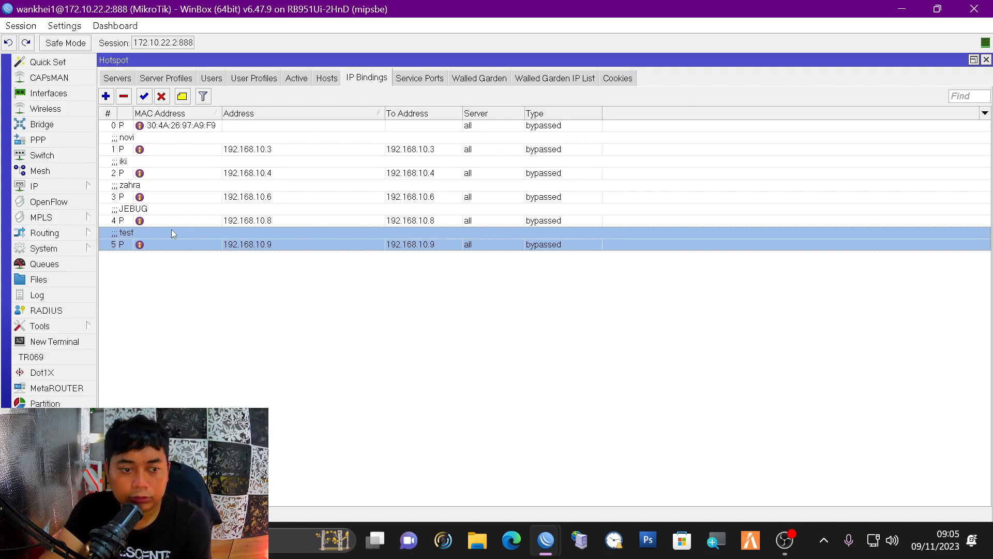
- Create a new simple queue named 'test' targeting 192.168.10.9
{"action": "left_click", "coordinate": [45, 264]}
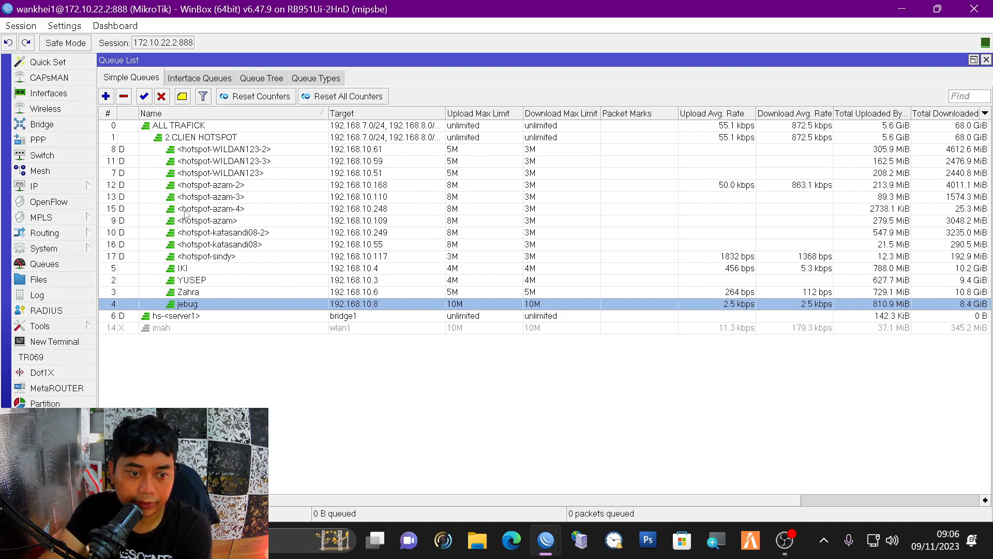
{"action": "left_click", "coordinate": [106, 96]}
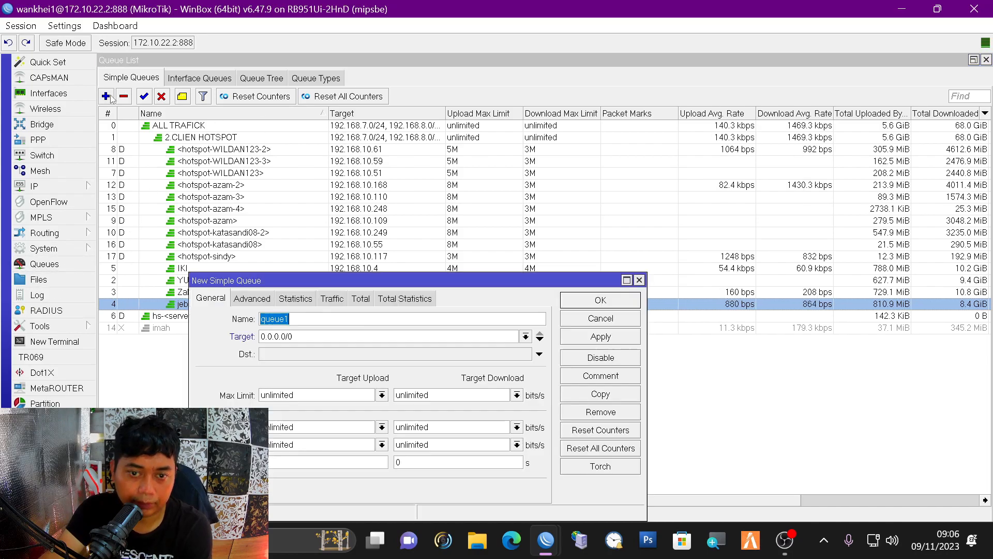
{"action": "key", "text": "Tab"}
{"action": "type", "text": "192.168"}
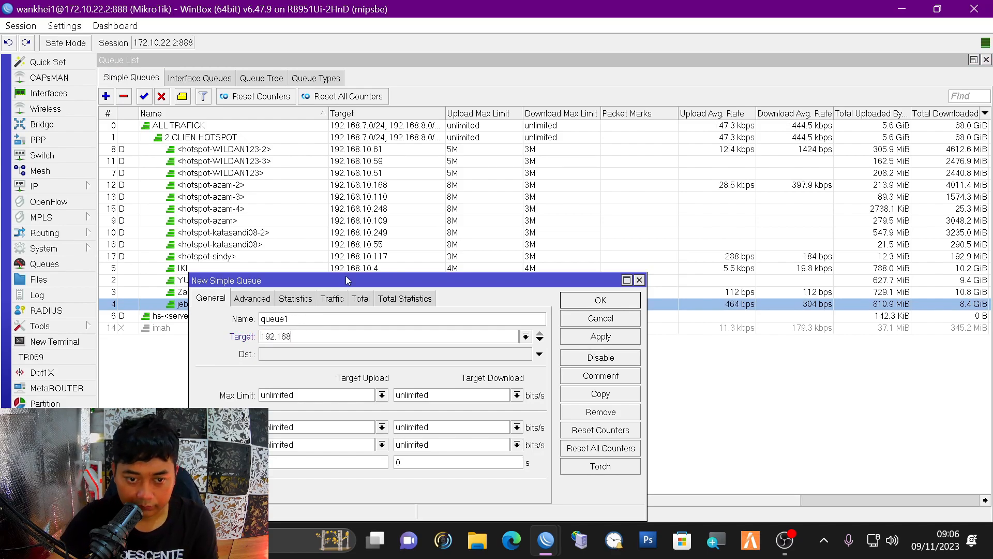
{"action": "left_click_drag", "start_coordinate": [345, 276], "coordinate": [447, 161]}
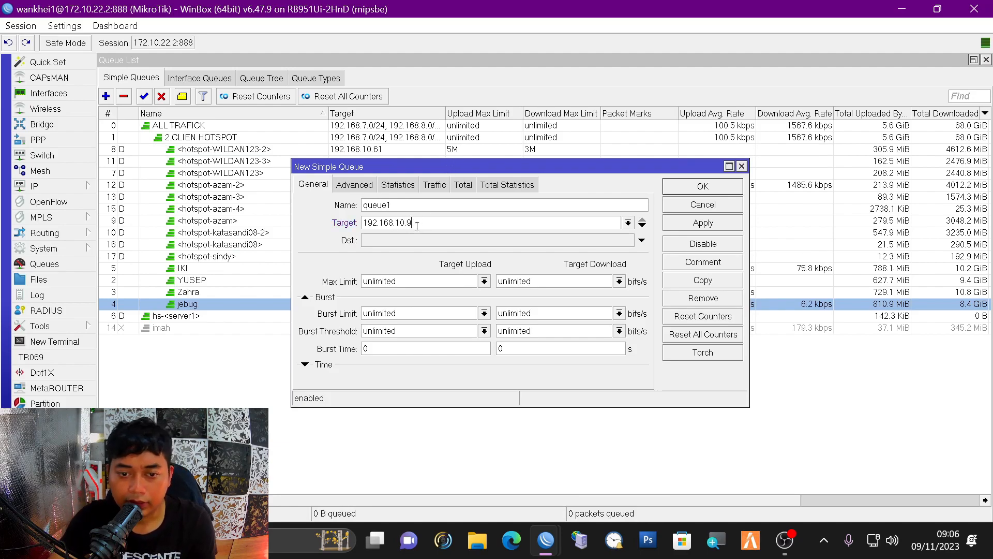
{"action": "left_click_drag", "start_coordinate": [412, 223], "coordinate": [344, 212]}
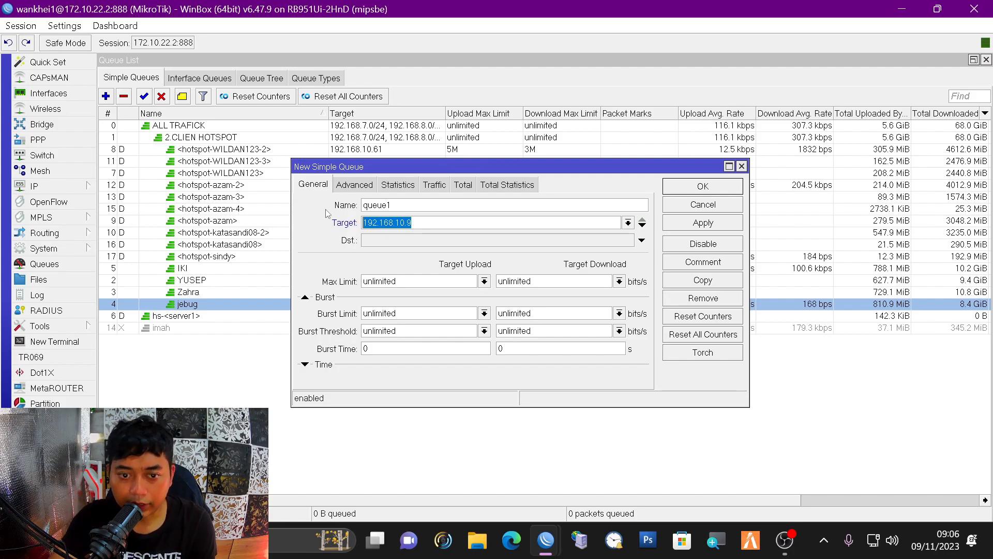
{"action": "double_click", "coordinate": [407, 205]}
{"action": "type", "text": "tets"}
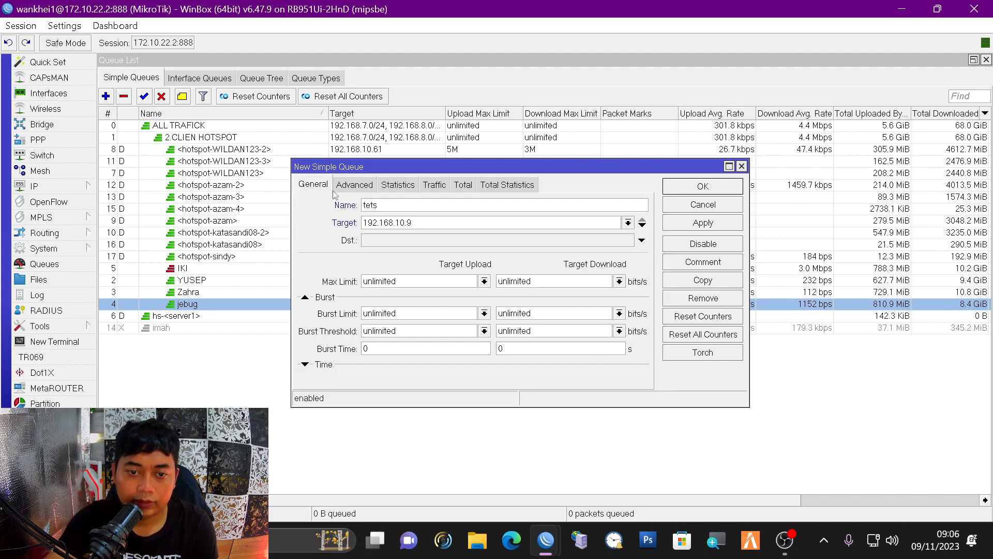
{"action": "key", "text": "BackSpace"}
{"action": "key", "text": "BackSpace"}
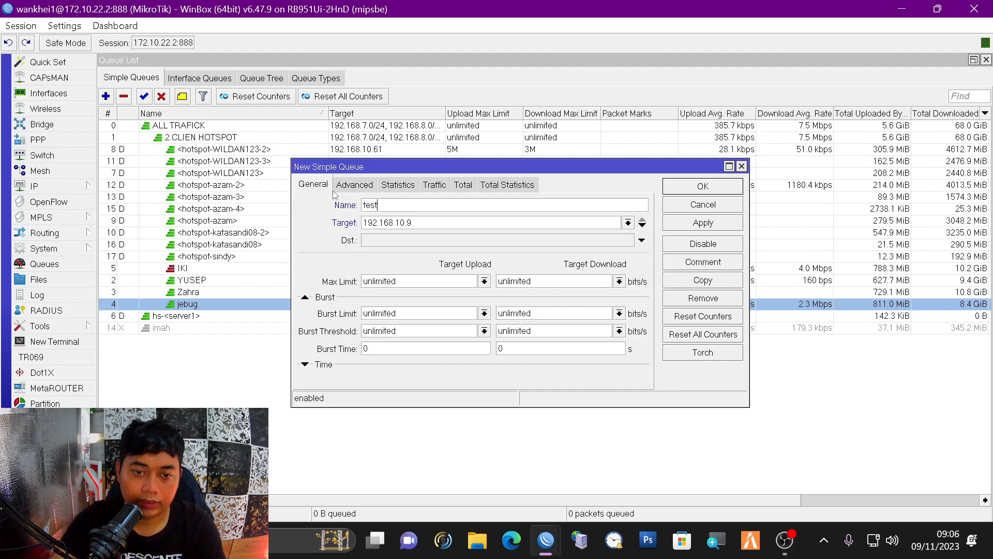
- Set the test queue's max limit to 2M upload and 2M download and apply
{"action": "left_click", "coordinate": [484, 281]}
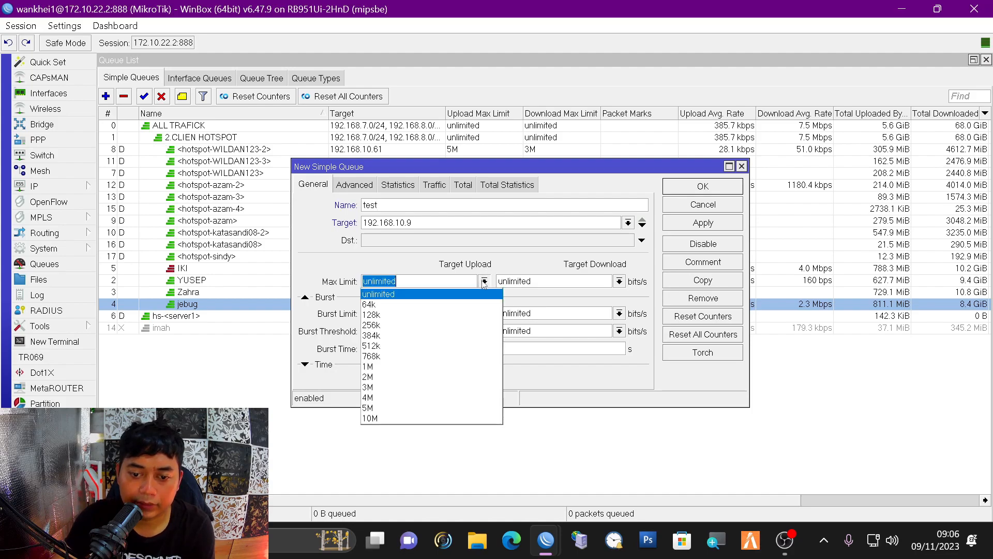
{"action": "left_click", "coordinate": [383, 376]}
{"action": "left_click", "coordinate": [619, 281]}
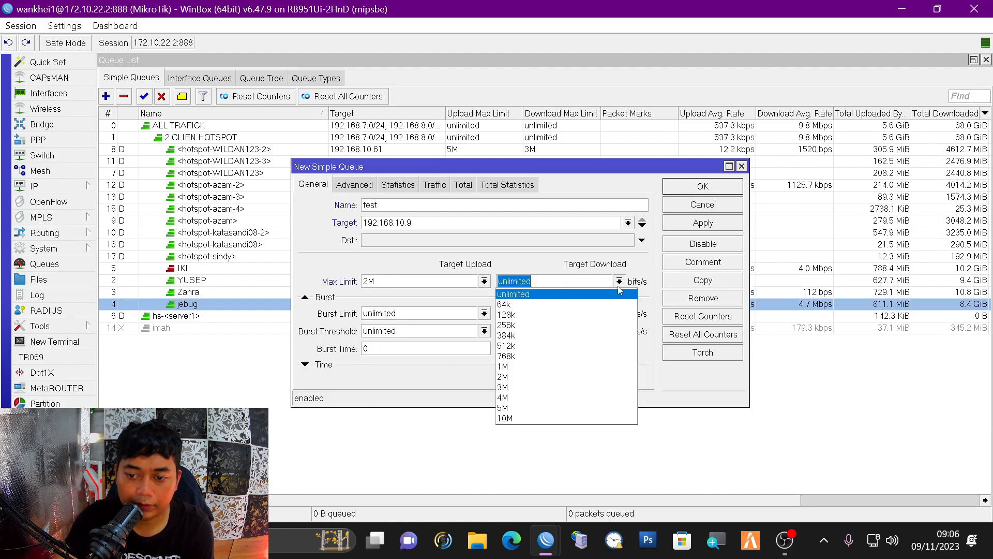
{"action": "left_click", "coordinate": [532, 377]}
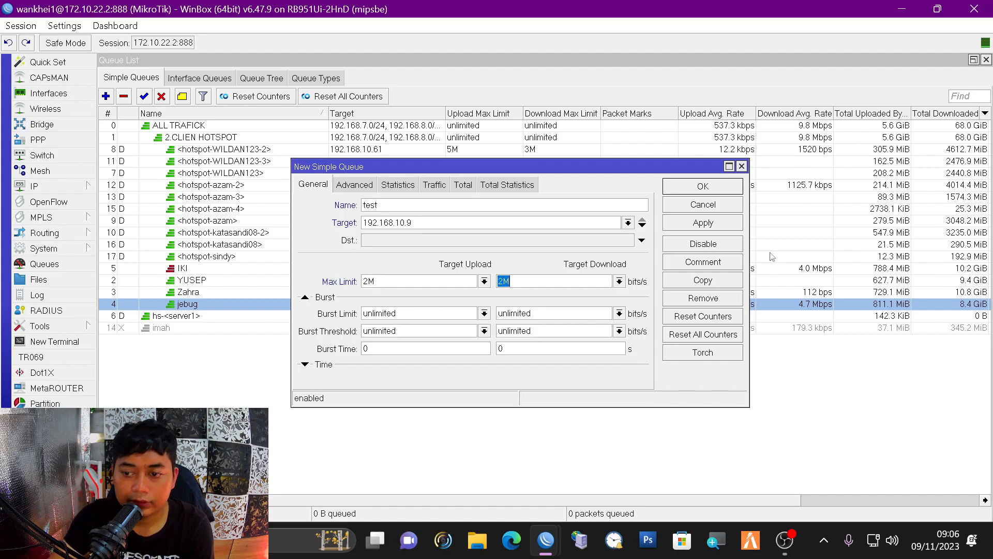
{"action": "left_click", "coordinate": [713, 226]}
- Save the test queue and select it in the Simple Queues list
{"action": "left_click", "coordinate": [702, 186]}
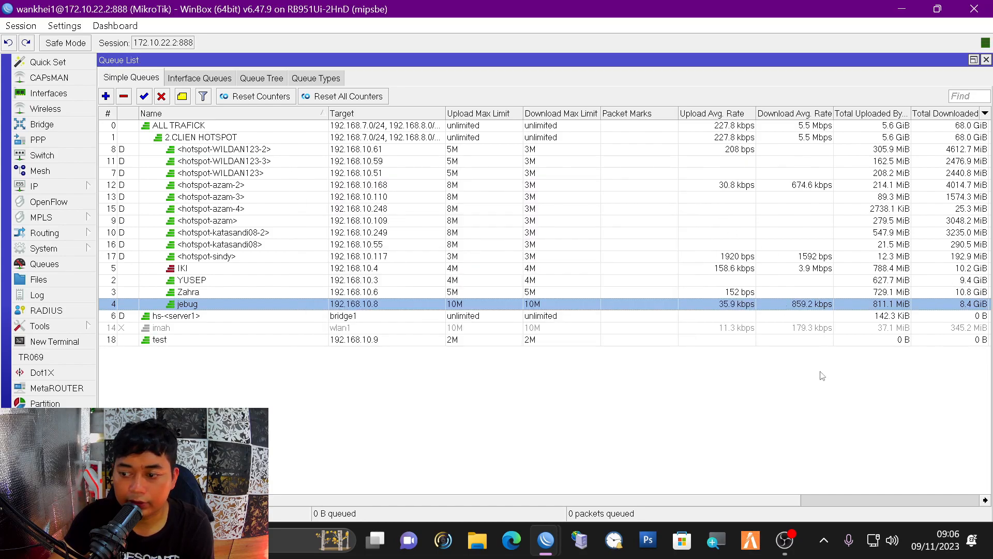
{"action": "left_click", "coordinate": [158, 339]}
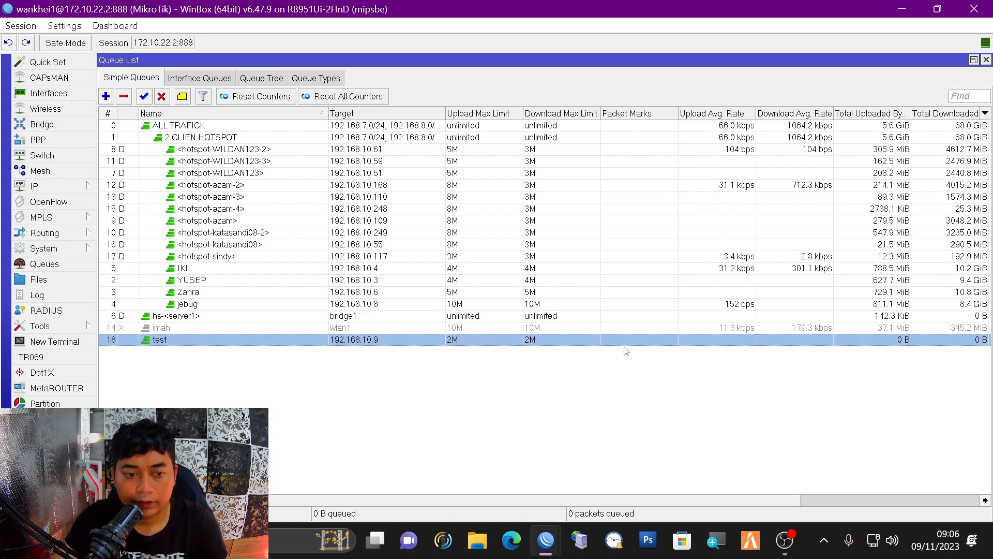
{"action": "mouse_move", "coordinate": [732, 500]}
{"action": "left_mouse_down"}
{"action": "mouse_move", "coordinate": [759, 502]}
{"action": "mouse_move", "coordinate": [733, 504]}
{"action": "left_mouse_up"}
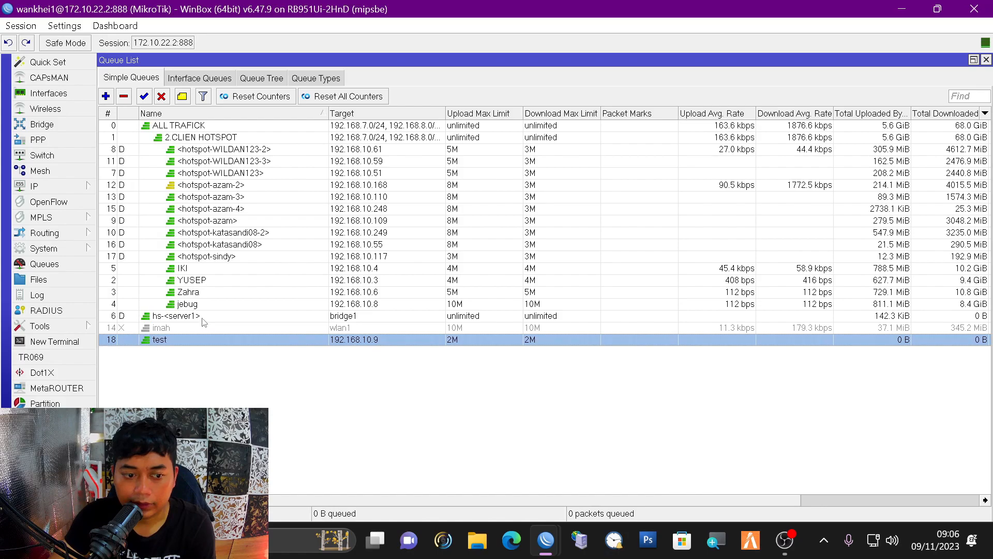
{"action": "left_click", "coordinate": [206, 331]}
{"action": "left_click", "coordinate": [235, 341]}
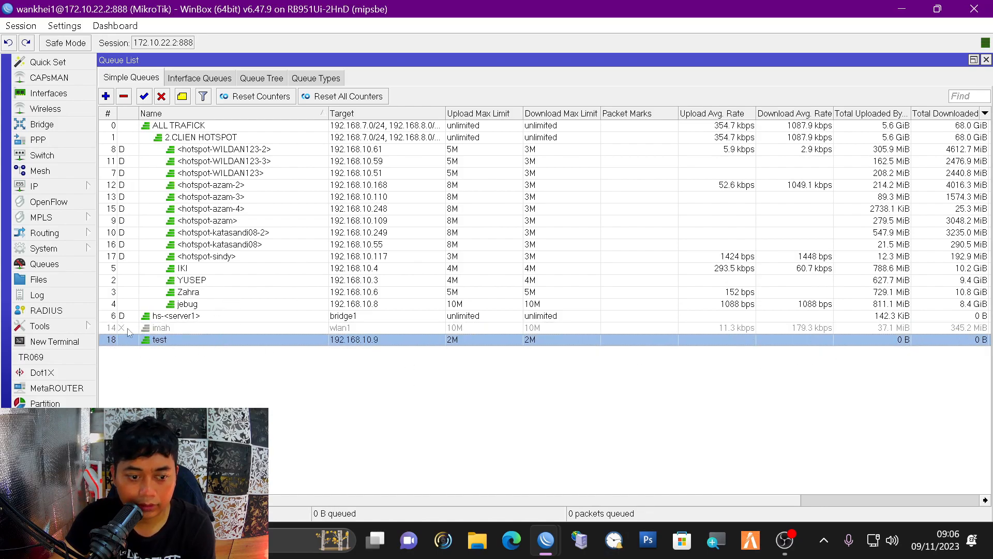
- Review the test queue's settings and close them unchanged
{"action": "double_click", "coordinate": [409, 345]}
{"action": "key", "text": "Tab"}
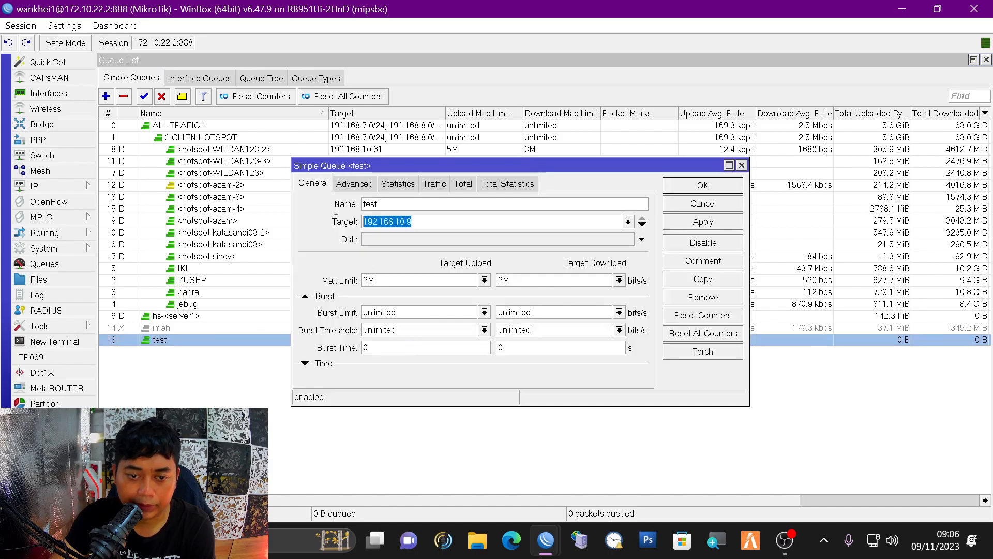
{"action": "left_click", "coordinate": [741, 165]}
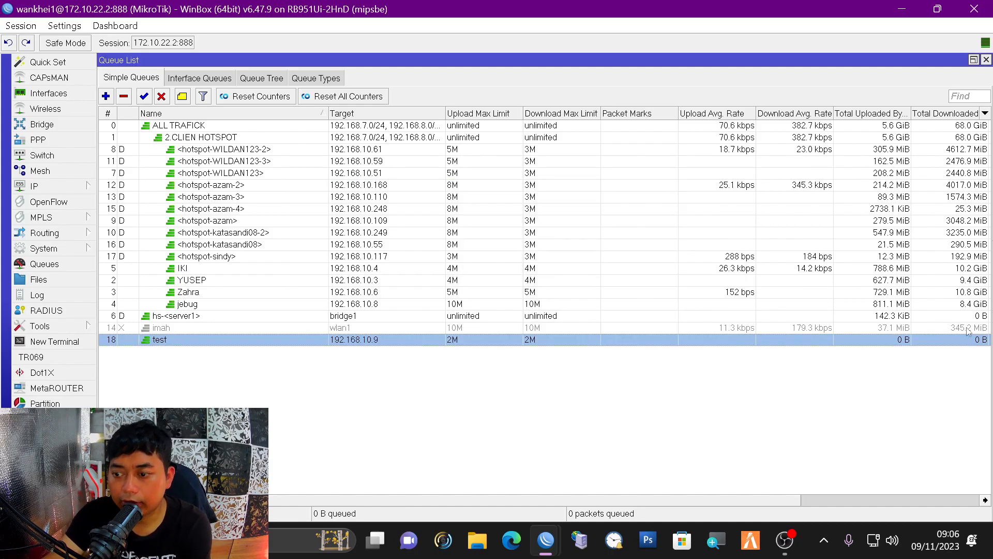
{"action": "left_click", "coordinate": [232, 328]}
{"action": "left_click", "coordinate": [162, 342]}
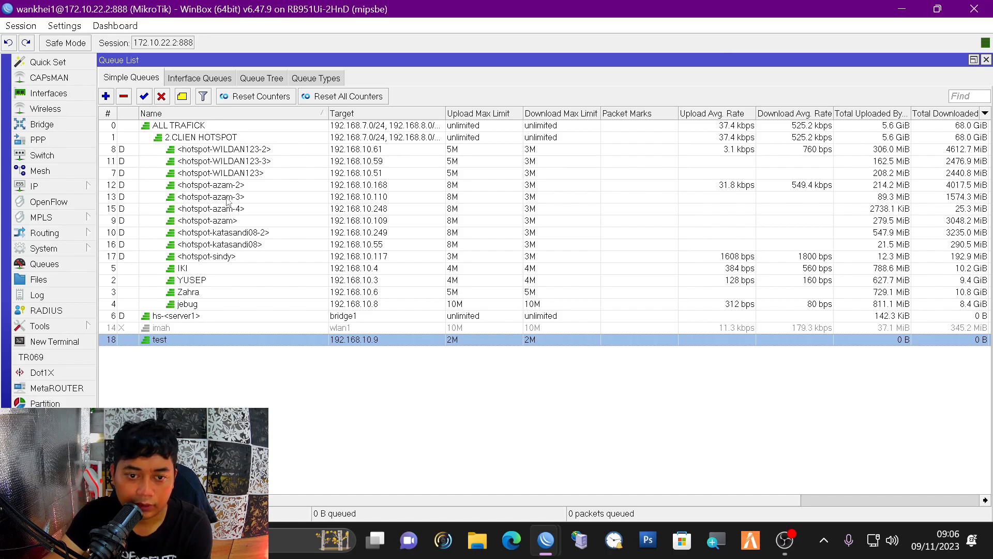
- Step through the IKI, YUSEP, Zahra and jebug queues, ending on test
{"action": "left_click", "coordinate": [421, 270]}
{"action": "left_click", "coordinate": [410, 281]}
{"action": "left_click", "coordinate": [409, 294]}
{"action": "left_click", "coordinate": [408, 306]}
{"action": "left_click", "coordinate": [396, 343]}
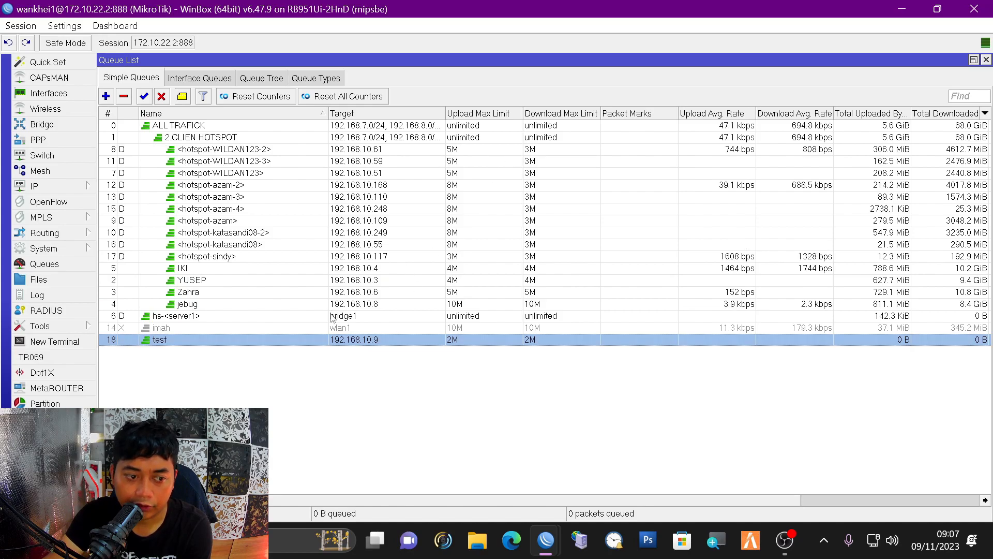
- Restore, resize and reposition the WinBox main window on screen
{"action": "left_click", "coordinate": [76, 328]}
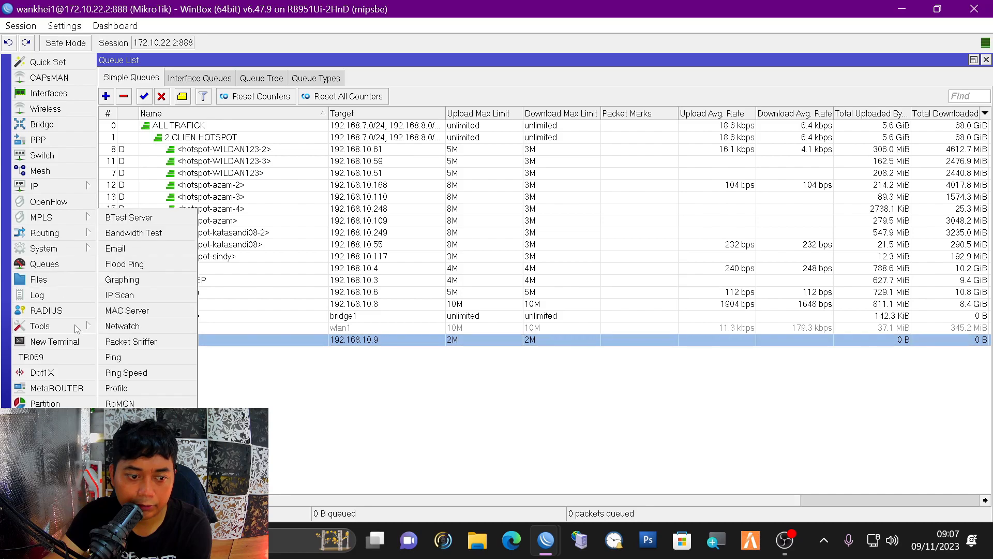
{"action": "left_click", "coordinate": [937, 9]}
{"action": "left_click_drag", "start_coordinate": [496, 21], "coordinate": [856, 1]}
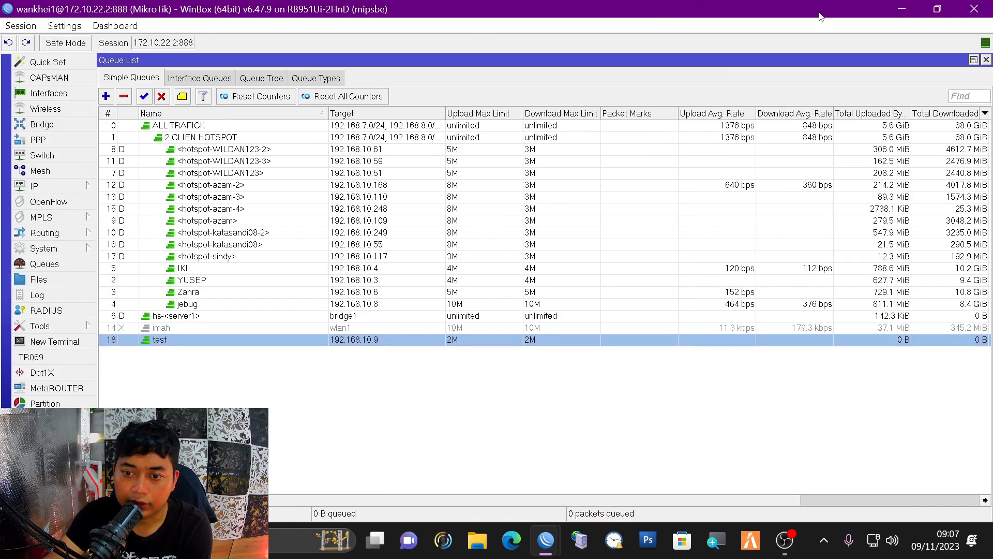
{"action": "left_click", "coordinate": [931, 11]}
{"action": "left_click_drag", "start_coordinate": [414, 9], "coordinate": [564, 1]}
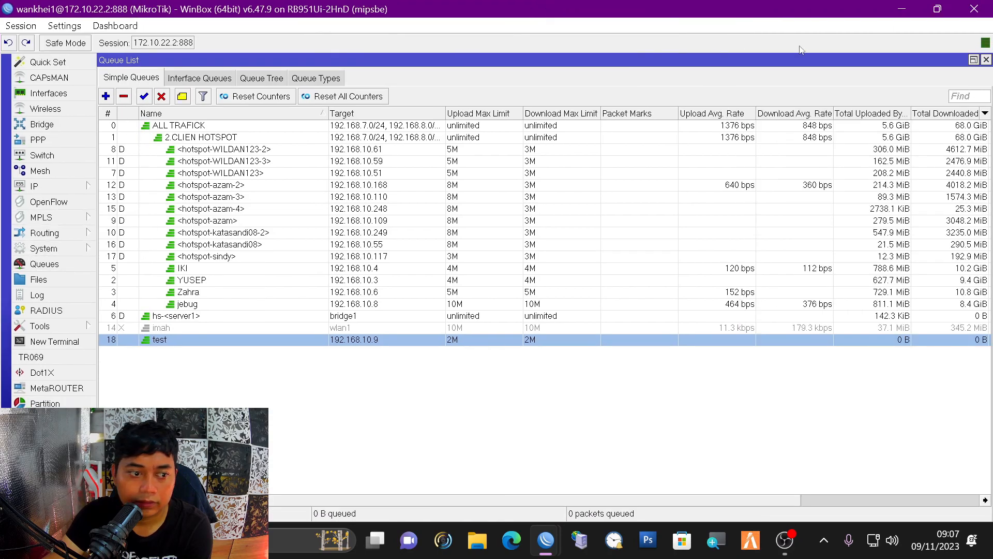
{"action": "left_click", "coordinate": [937, 9]}
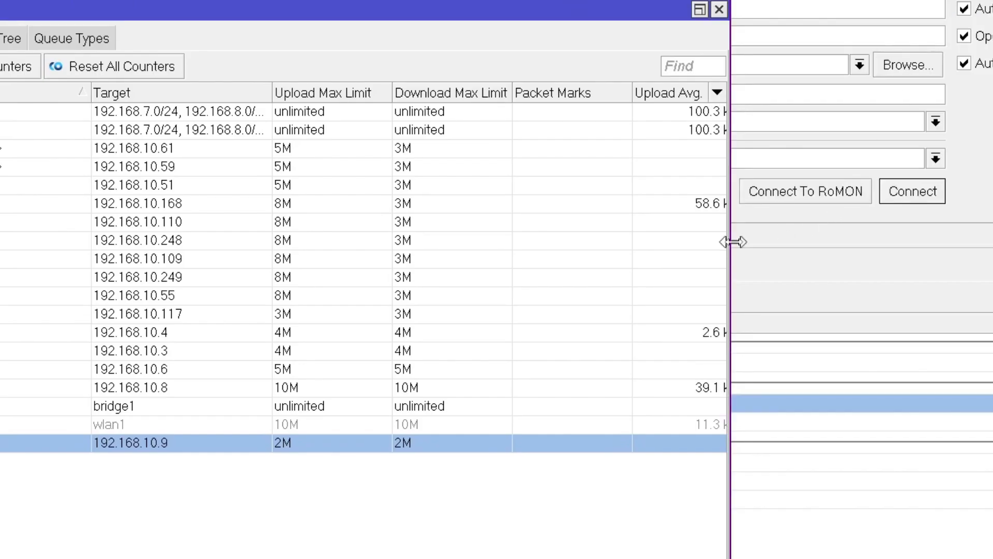
{"action": "left_click_drag", "start_coordinate": [730, 241], "coordinate": [204, 240]}
{"action": "left_click_drag", "start_coordinate": [78, 0], "coordinate": [688, 0]}
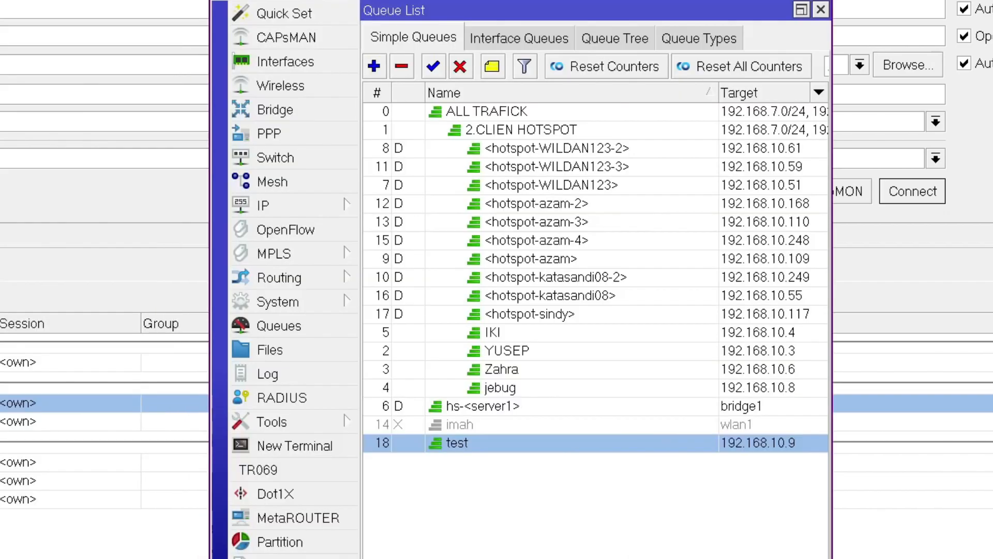
- Open Tools > Netwatch, check the ZAHRA and JEBUG hosts, and maximize the list
{"action": "left_click", "coordinate": [340, 421]}
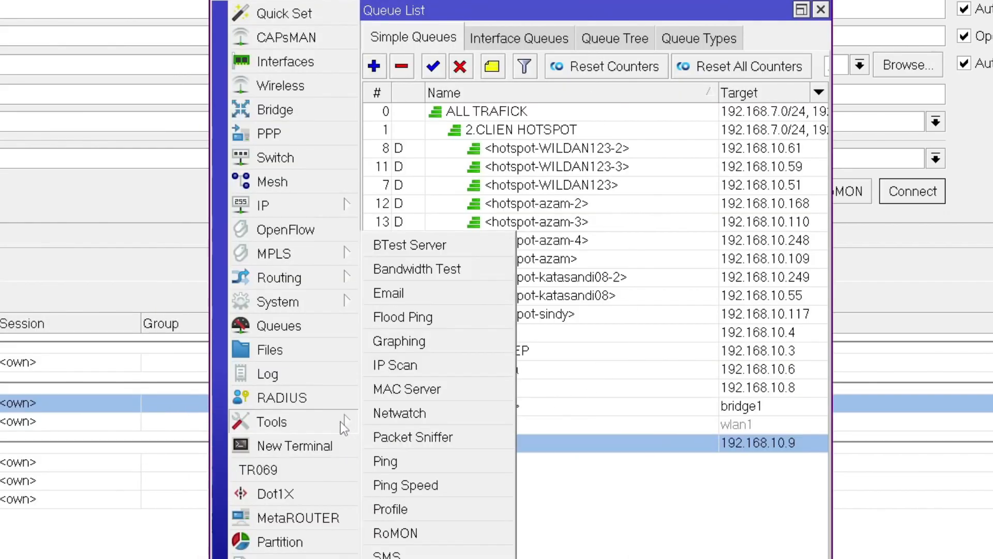
{"action": "left_click", "coordinate": [383, 414]}
{"action": "left_click_drag", "start_coordinate": [754, 103], "coordinate": [745, 36]}
{"action": "left_click_drag", "start_coordinate": [620, 558], "coordinate": [698, 558]}
{"action": "left_click", "coordinate": [426, 109]}
{"action": "left_click", "coordinate": [449, 164]}
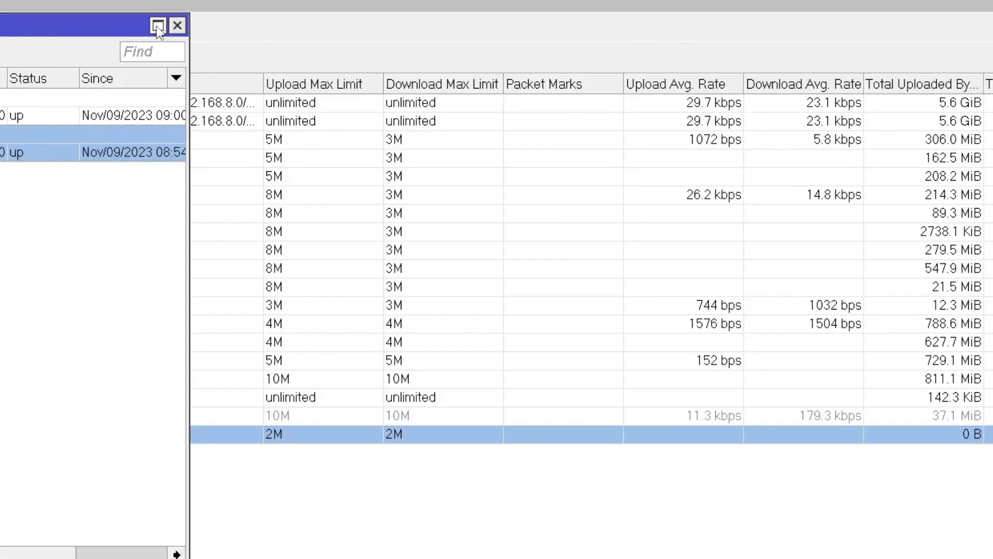
{"action": "left_click", "coordinate": [158, 26]}
{"action": "left_click", "coordinate": [131, 76]}
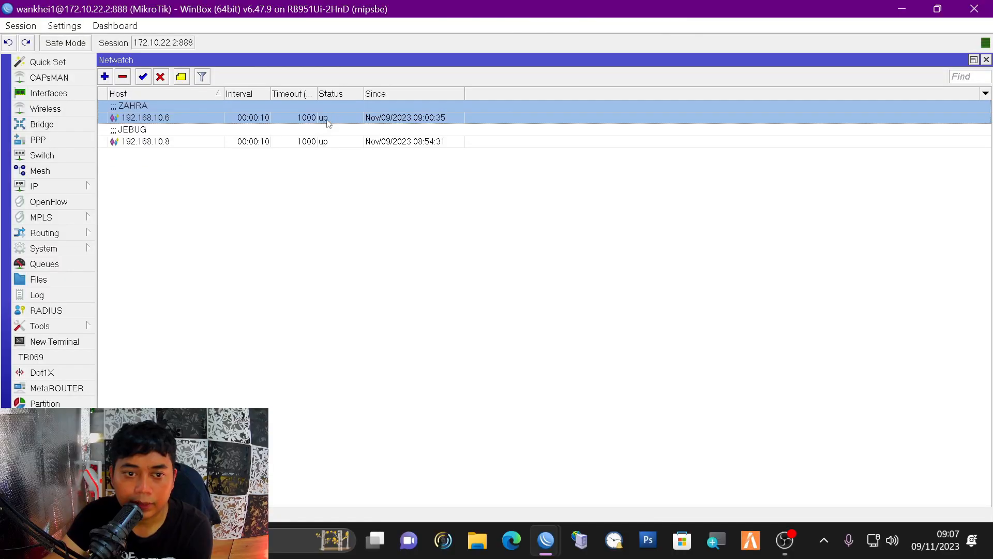
{"action": "left_click", "coordinate": [356, 126]}
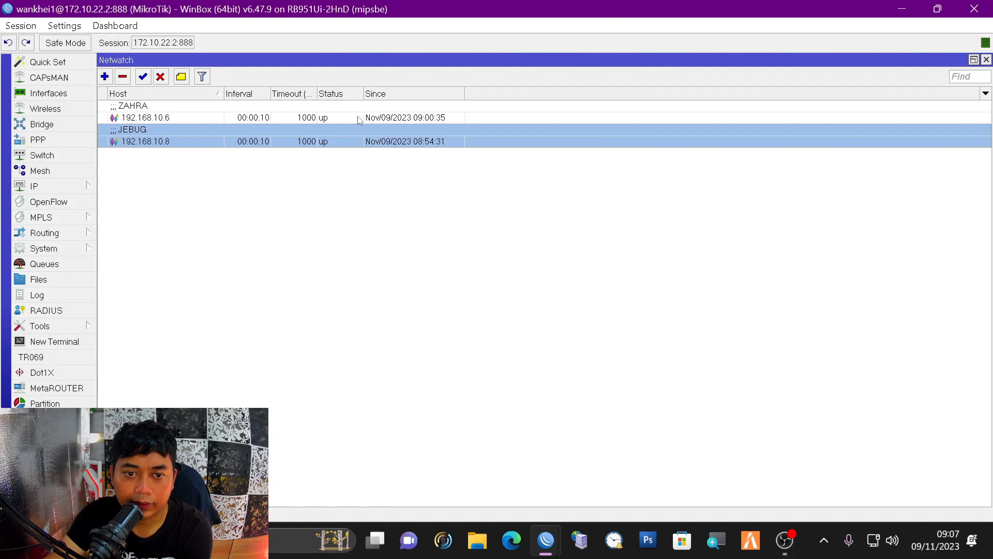
{"action": "left_click", "coordinate": [358, 117]}
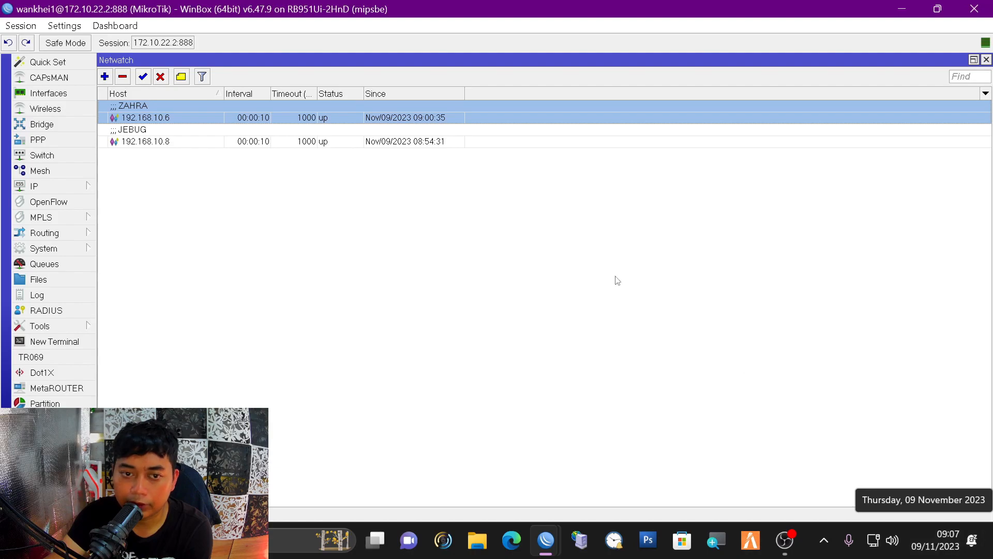
{"action": "left_click", "coordinate": [338, 142]}
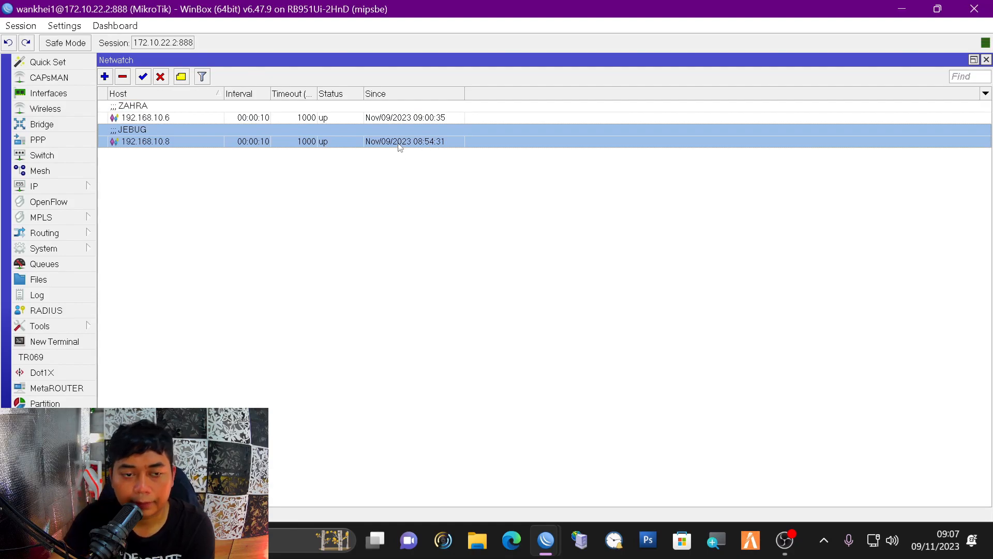
{"action": "left_click", "coordinate": [331, 118]}
{"action": "left_click", "coordinate": [337, 134]}
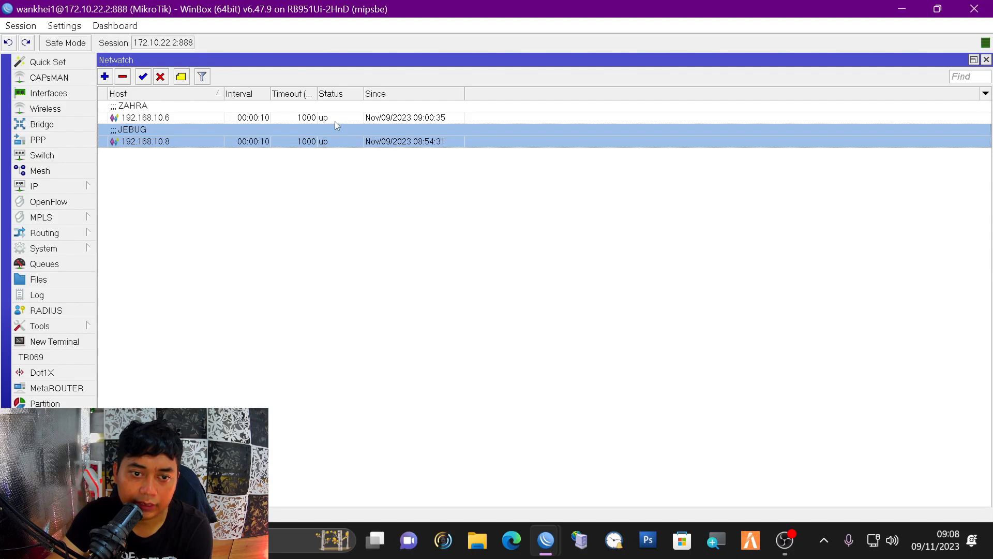
{"action": "left_click", "coordinate": [334, 122]}
{"action": "left_click", "coordinate": [337, 142]}
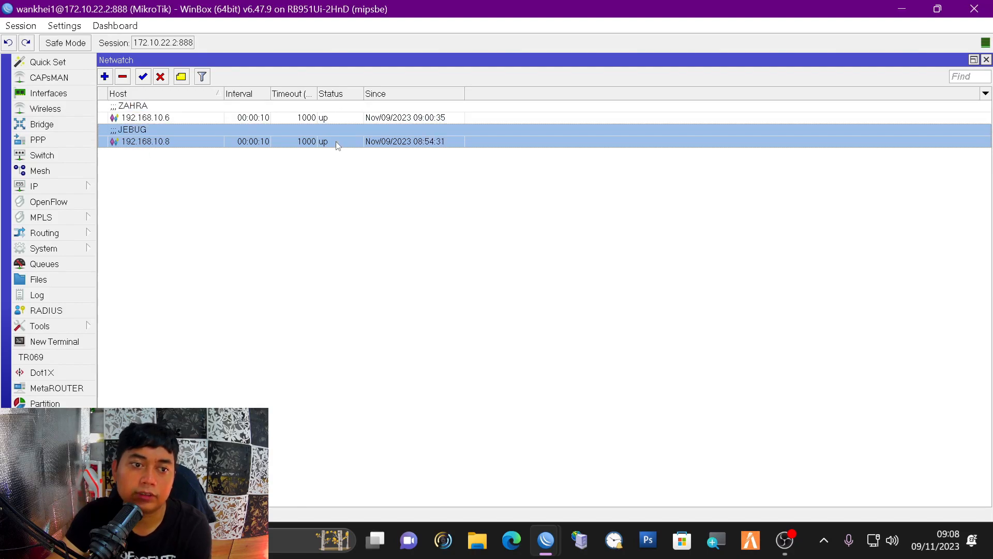
- Add a new Netwatch host 192.168.10.9 with a 00:00:10 interval
{"action": "left_click", "coordinate": [105, 77]}
{"action": "left_click_drag", "start_coordinate": [396, 261], "coordinate": [460, 217]}
{"action": "left_click", "coordinate": [361, 232]}
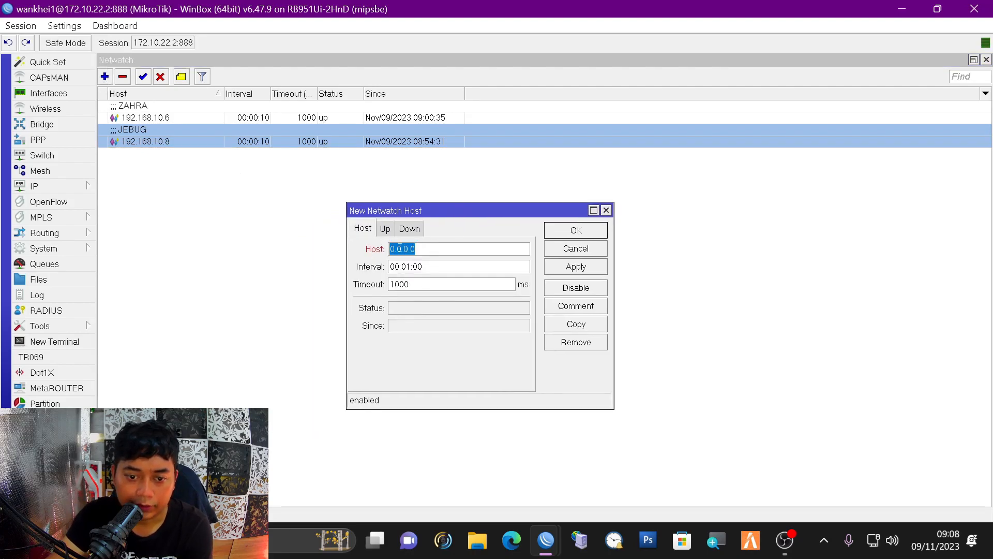
{"action": "type", "text": "192.168.10.9"}
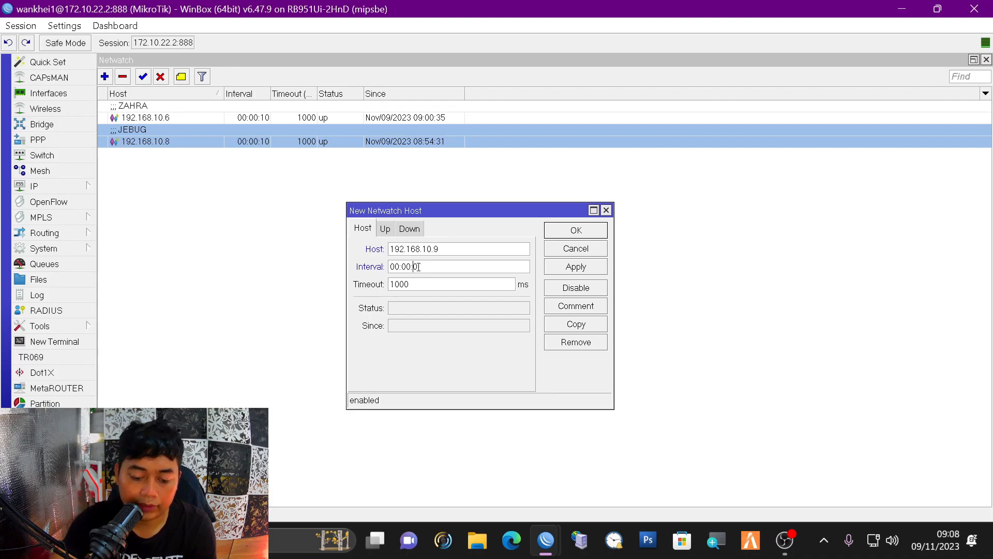
{"action": "left_click_drag", "start_coordinate": [424, 265], "coordinate": [414, 267]}
{"action": "type", "text": "1"}
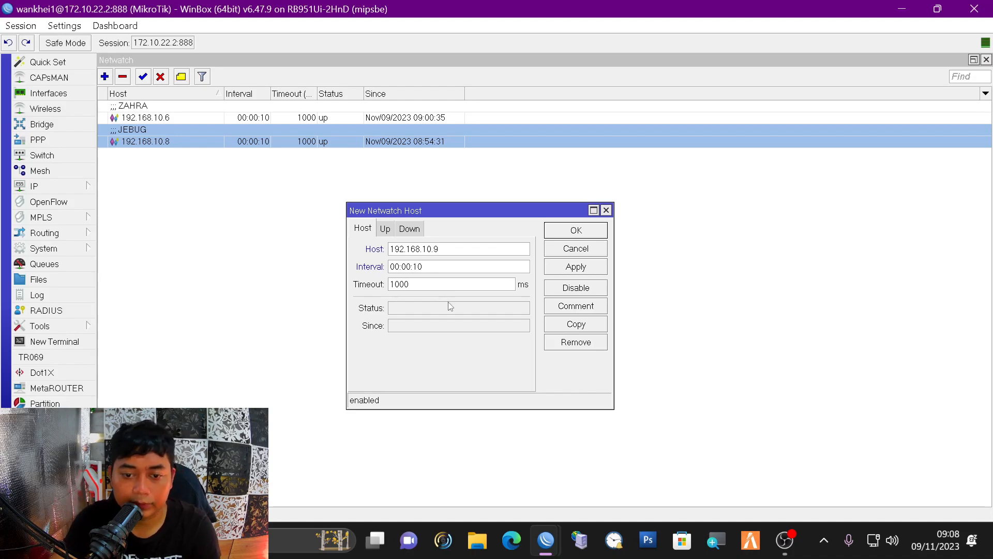
- View the new host's On Up and On Down script sections
{"action": "left_click", "coordinate": [386, 231]}
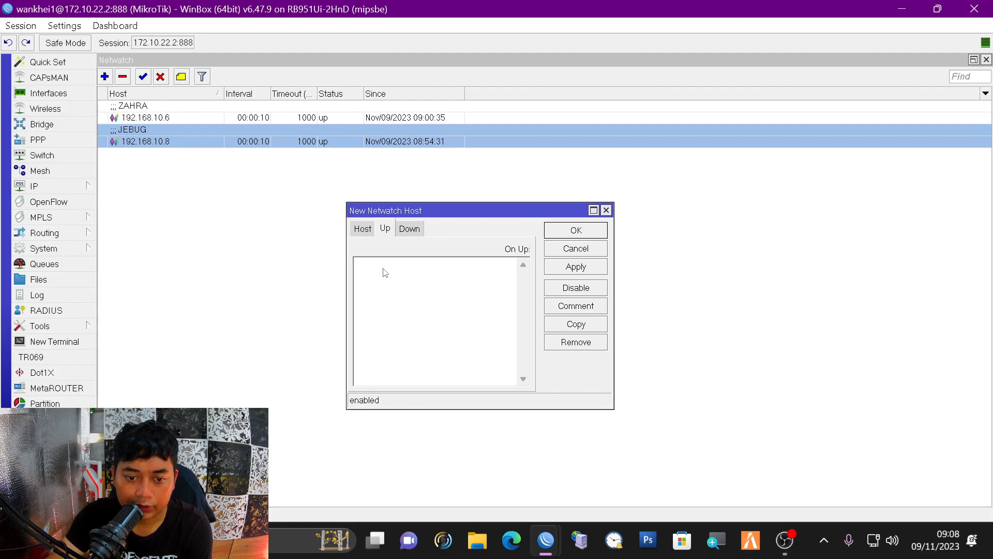
{"action": "left_click_drag", "start_coordinate": [455, 214], "coordinate": [630, 179]}
{"action": "left_click", "coordinate": [584, 194]}
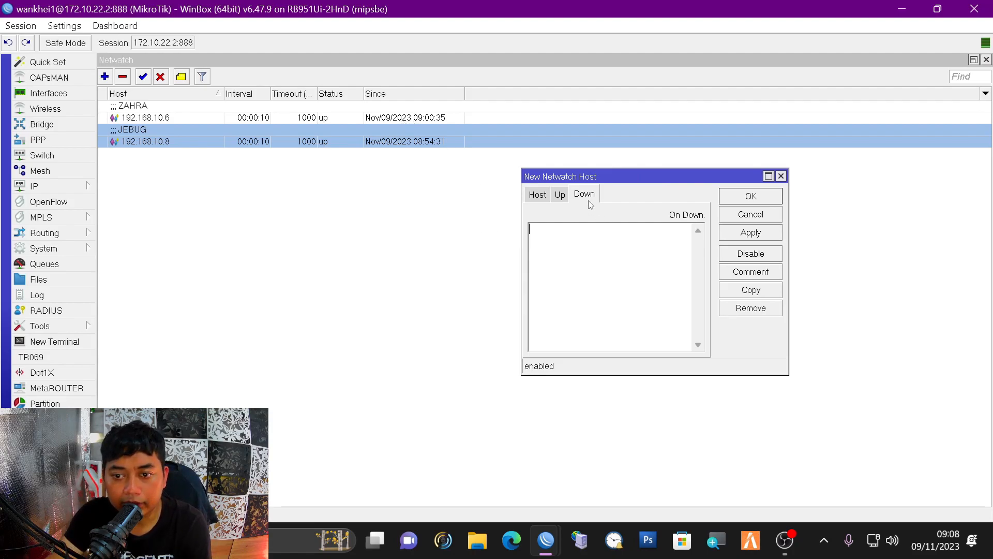
- Copy the On Down alert script from the JEBUG Netwatch host
{"action": "left_click", "coordinate": [360, 143]}
{"action": "double_click", "coordinate": [361, 143]}
{"action": "right_click", "coordinate": [350, 322]}
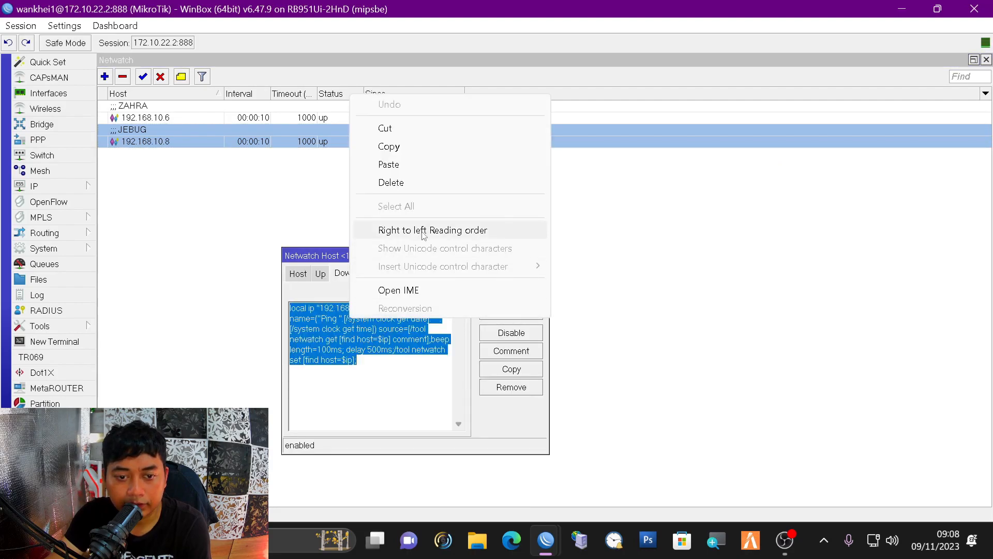
{"action": "left_click", "coordinate": [385, 146]}
{"action": "left_click", "coordinate": [541, 255]}
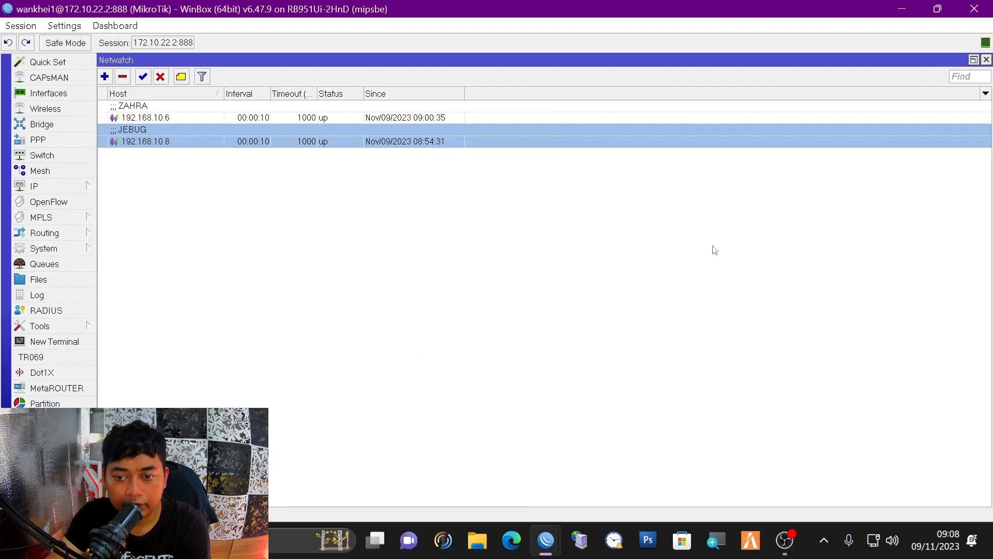
- Paste the copied alert script into the new host's On Down box
{"action": "left_click", "coordinate": [974, 59]}
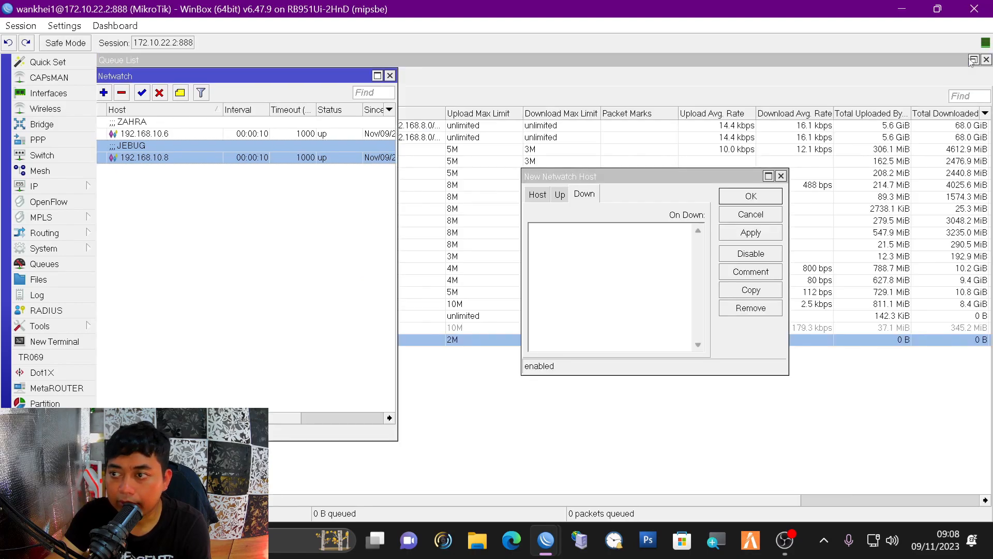
{"action": "right_click", "coordinate": [572, 241]}
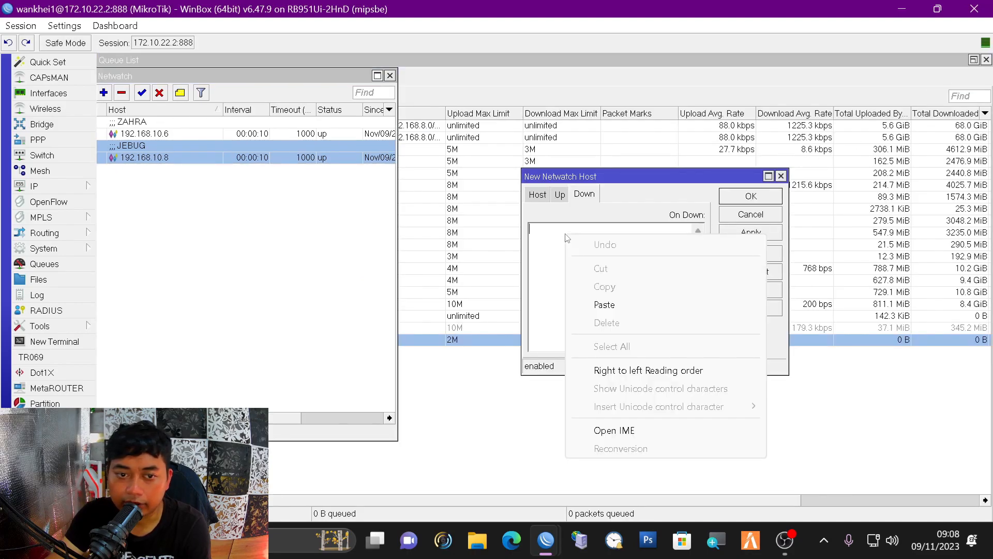
{"action": "left_click", "coordinate": [608, 299]}
{"action": "left_click_drag", "start_coordinate": [664, 177], "coordinate": [421, 165]}
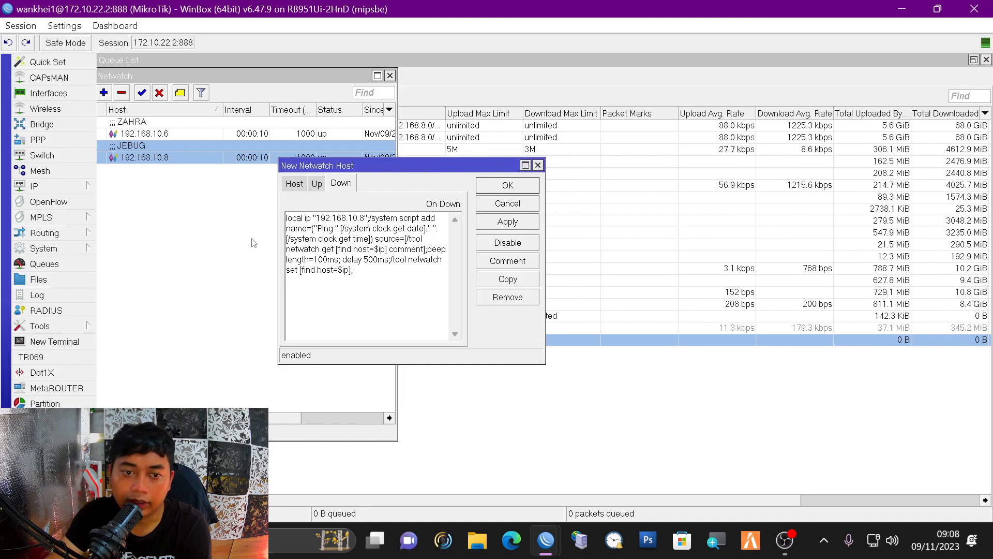
- Review the new host's address and its On Up and On Down scripts
{"action": "left_click", "coordinate": [294, 183]}
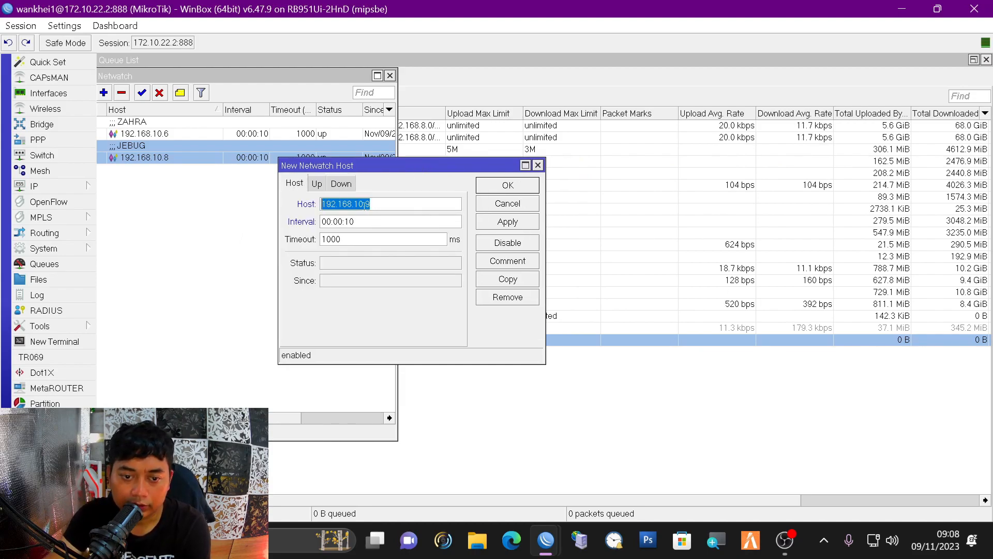
{"action": "left_click", "coordinate": [361, 203]}
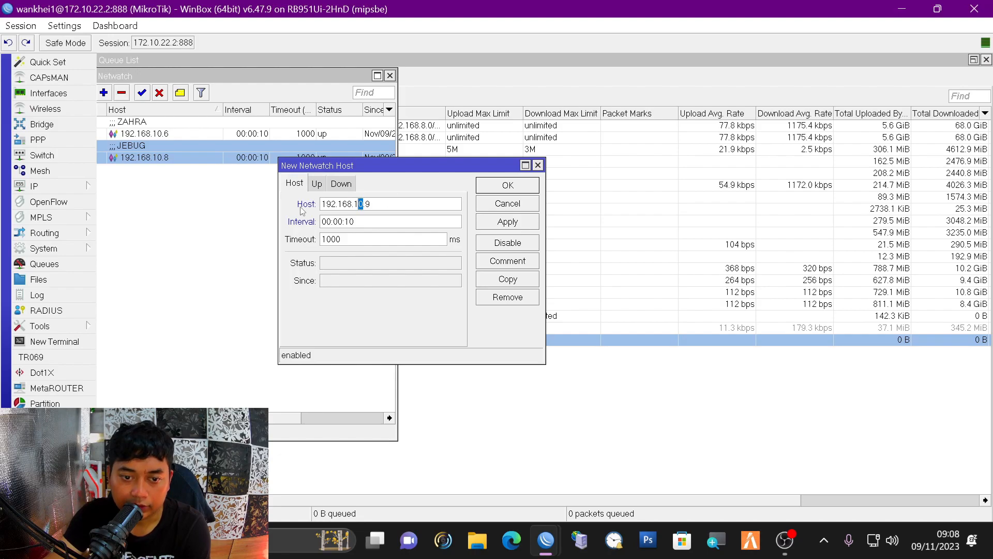
{"action": "left_click_drag", "start_coordinate": [414, 168], "coordinate": [448, 162]}
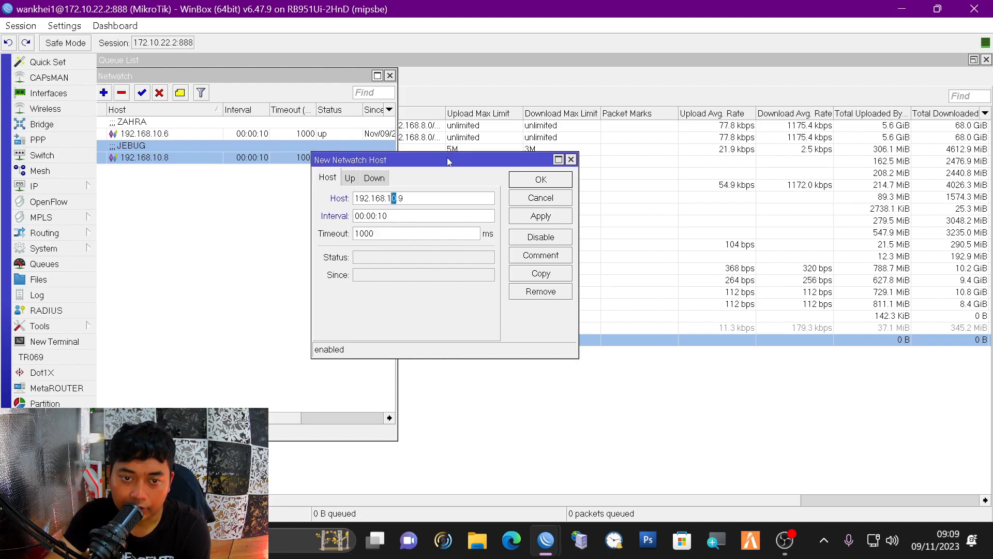
{"action": "left_click", "coordinate": [350, 178]}
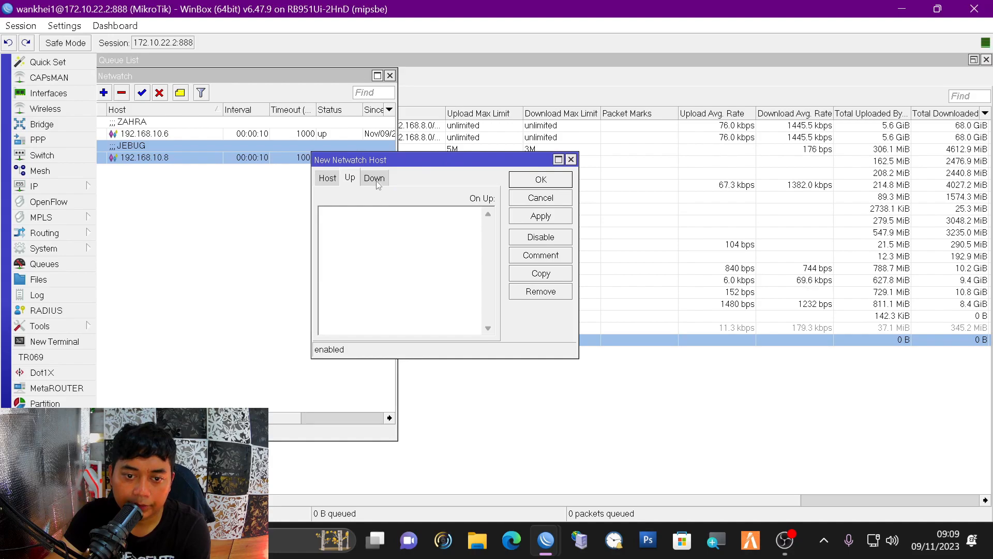
{"action": "left_click", "coordinate": [374, 177]}
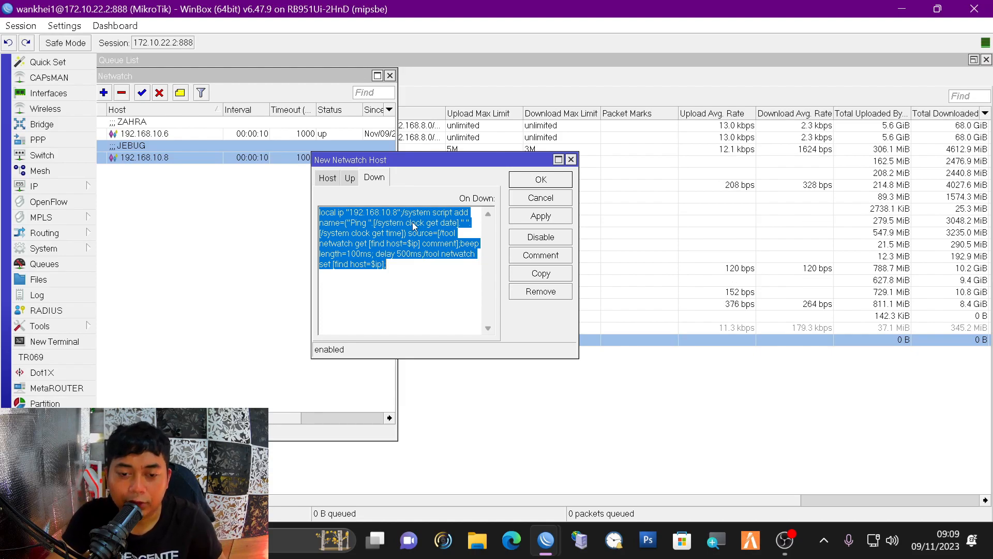
- Change the script's IP from 192.168.10.8 to 192.168.10.9
{"action": "left_click", "coordinate": [393, 212]}
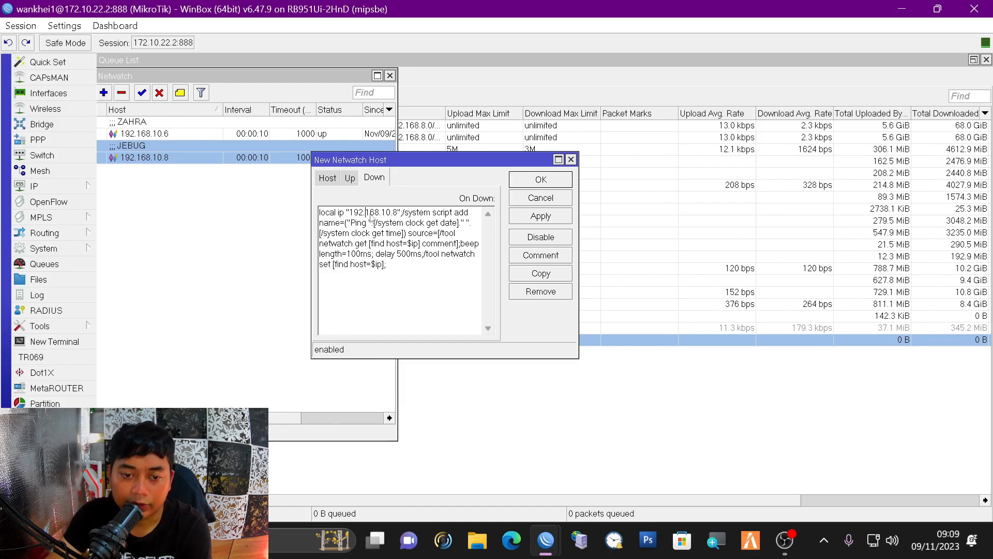
{"action": "key", "text": "BackSpace"}
{"action": "type", "text": "9"}
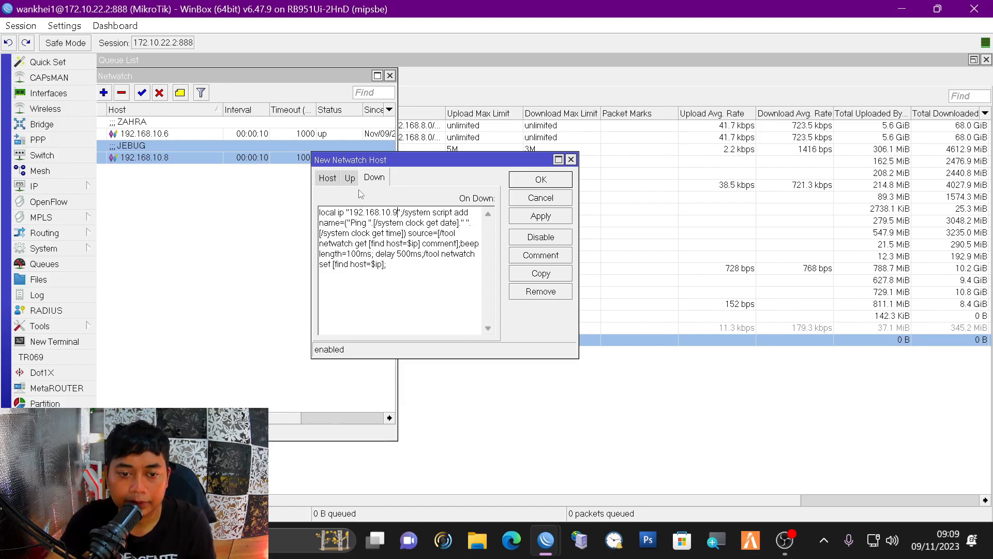
- Highlight the IP address, Ping name and system clock date and time parts of the script
{"action": "left_click_drag", "start_coordinate": [354, 212], "coordinate": [420, 272]}
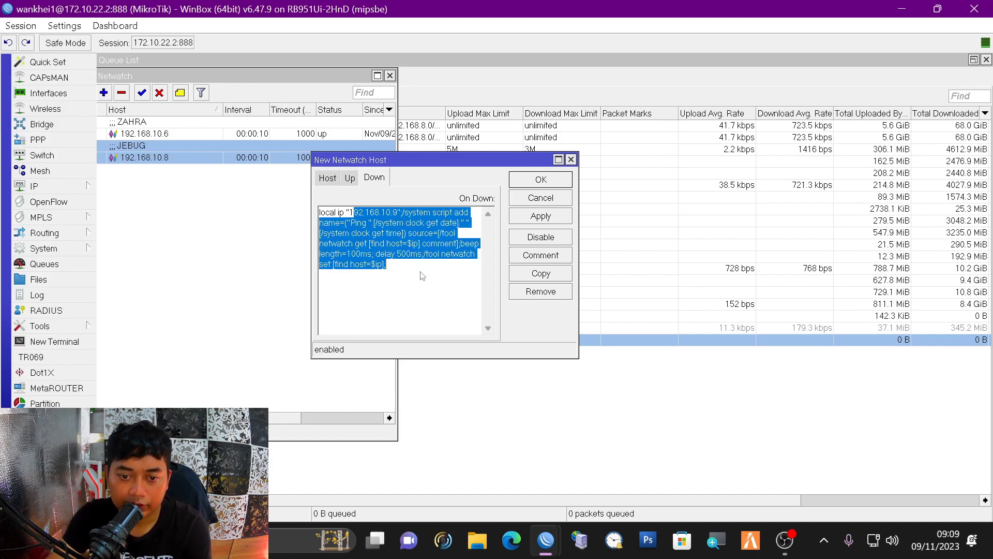
{"action": "left_click", "coordinate": [396, 214]}
{"action": "left_click_drag", "start_coordinate": [319, 212], "coordinate": [471, 255]}
{"action": "left_click", "coordinate": [452, 302]}
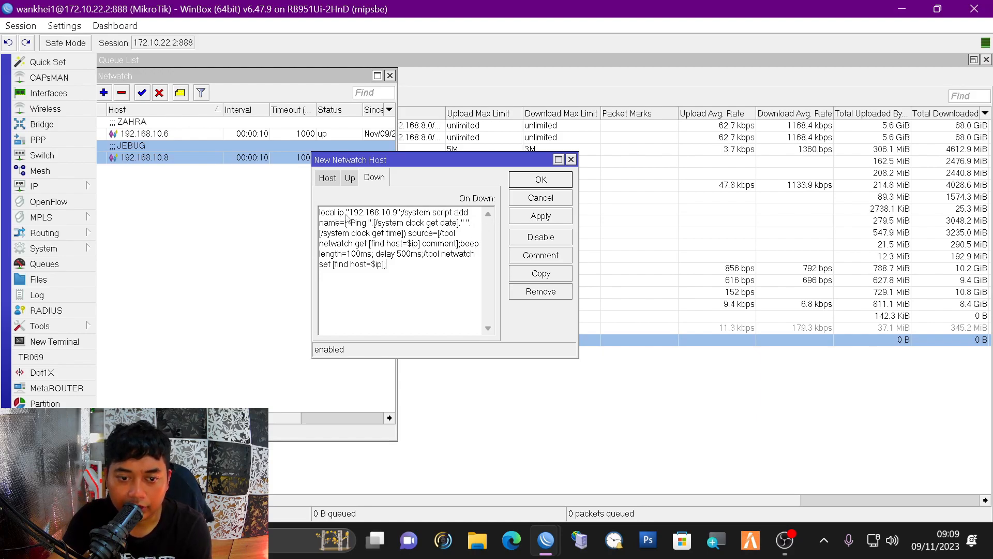
{"action": "left_click_drag", "start_coordinate": [333, 214], "coordinate": [397, 215]}
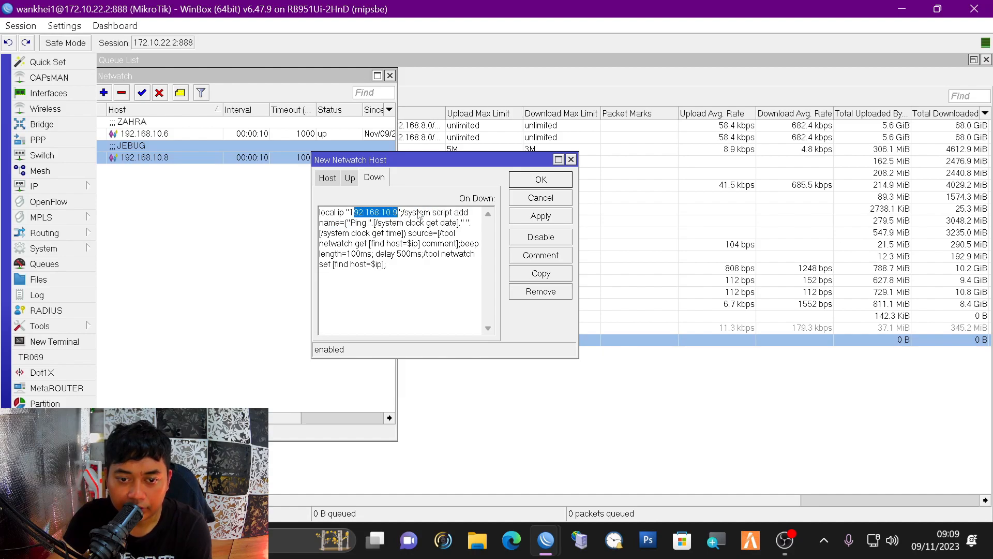
{"action": "left_click_drag", "start_coordinate": [330, 223], "coordinate": [368, 224]}
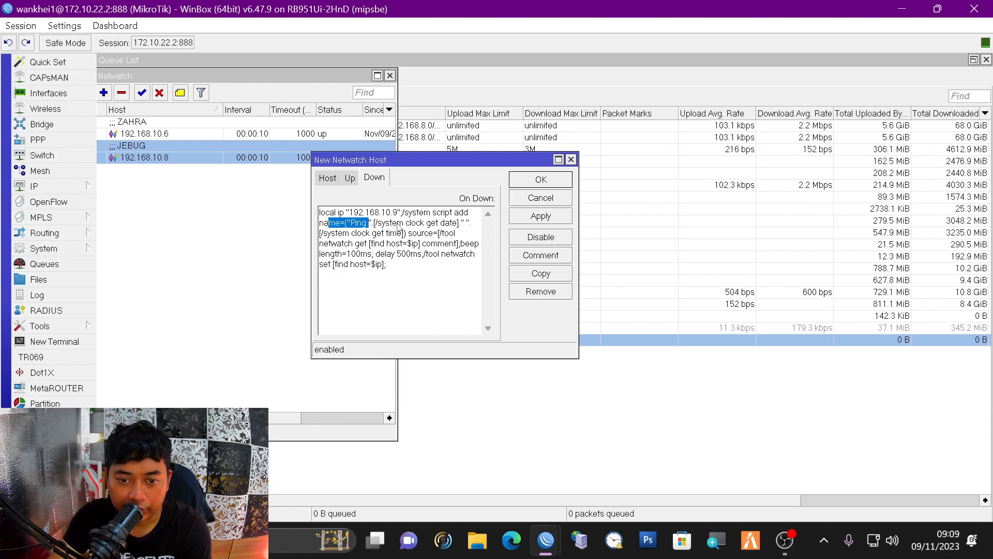
{"action": "left_click_drag", "start_coordinate": [385, 223], "coordinate": [428, 228]}
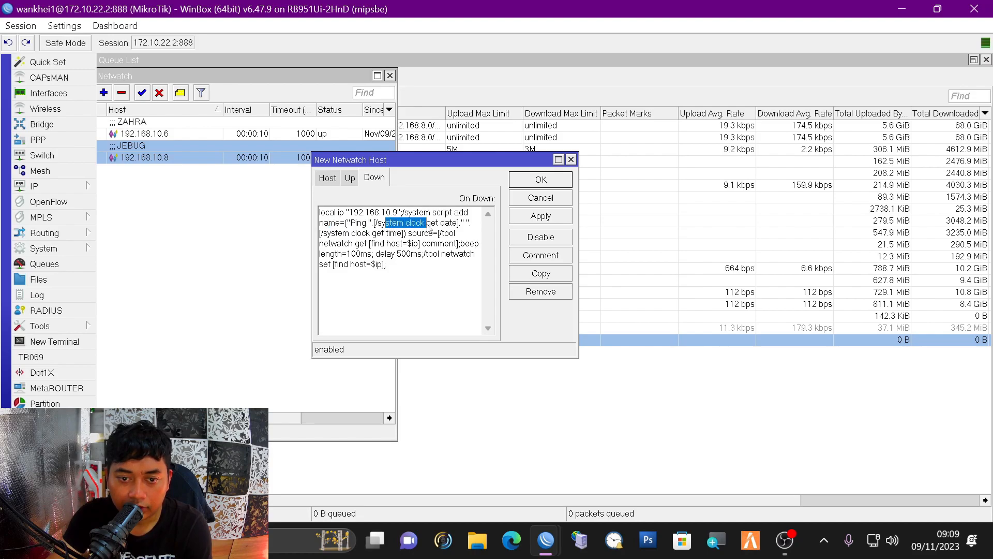
{"action": "left_click_drag", "start_coordinate": [427, 223], "coordinate": [458, 223]}
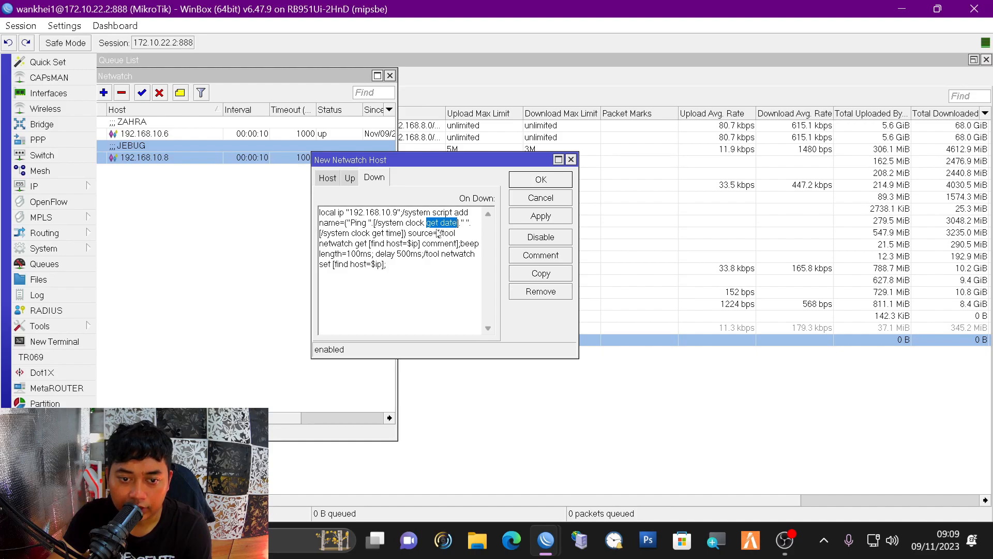
{"action": "left_click_drag", "start_coordinate": [386, 233], "coordinate": [321, 233]}
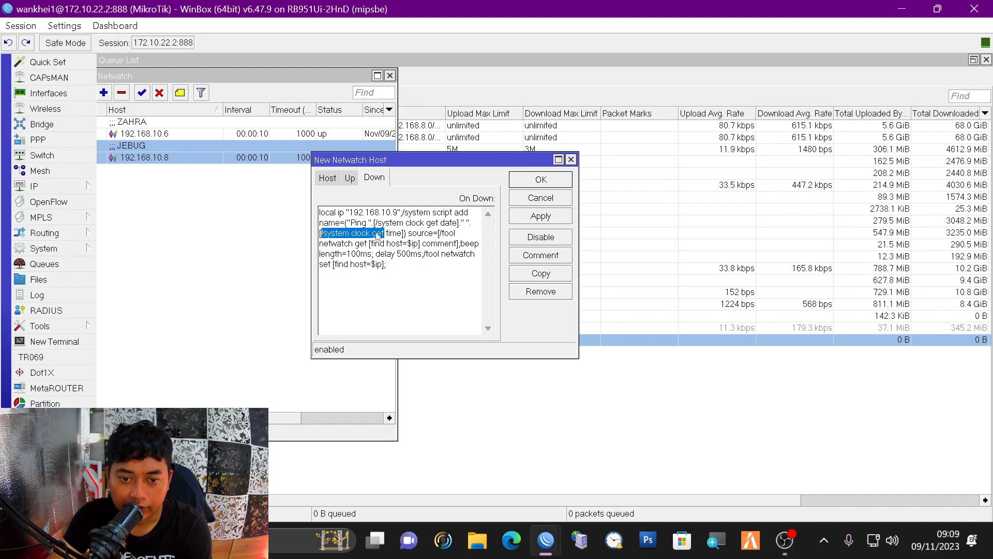
{"action": "left_click_drag", "start_coordinate": [425, 223], "coordinate": [464, 224]}
{"action": "left_click_drag", "start_coordinate": [362, 233], "coordinate": [397, 233]}
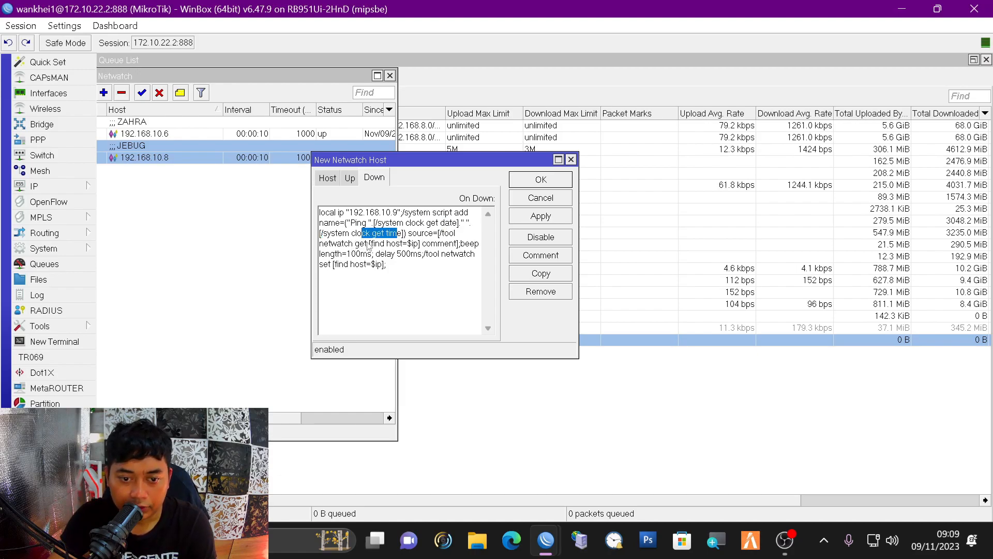
- Highlight the beep, 500ms delay and netwatch set commands, then the whole script
{"action": "left_click_drag", "start_coordinate": [460, 243], "coordinate": [480, 244]}
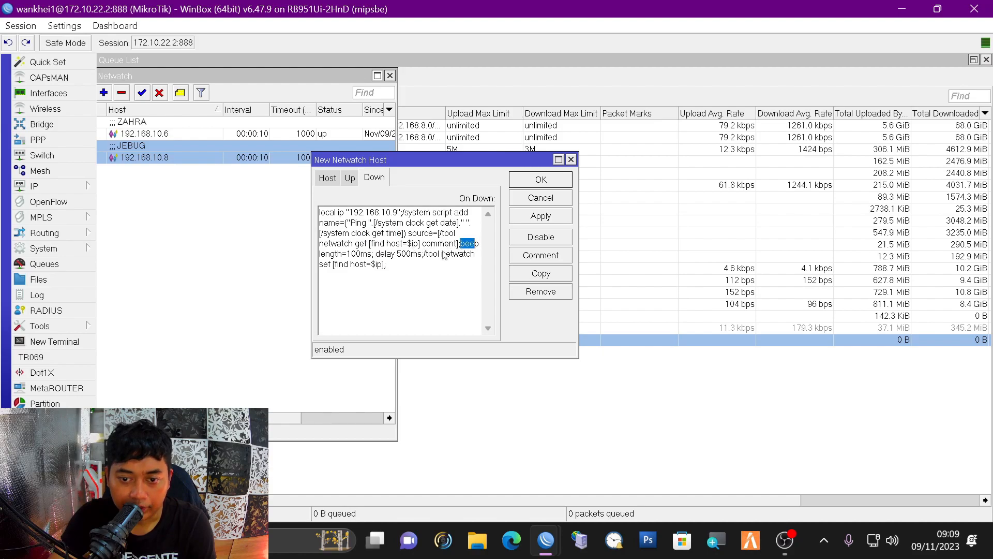
{"action": "left_click_drag", "start_coordinate": [320, 254], "coordinate": [364, 258]}
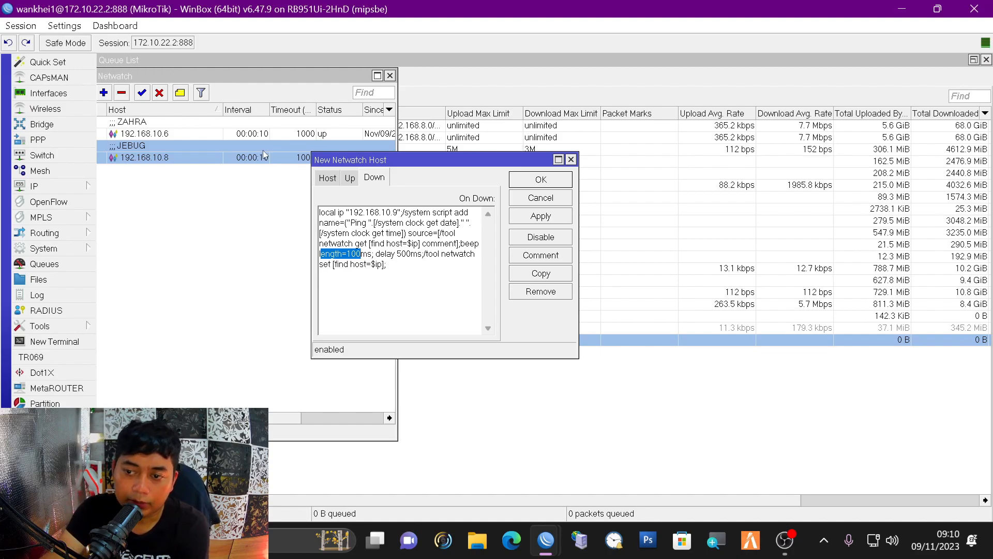
{"action": "left_click", "coordinate": [400, 255]}
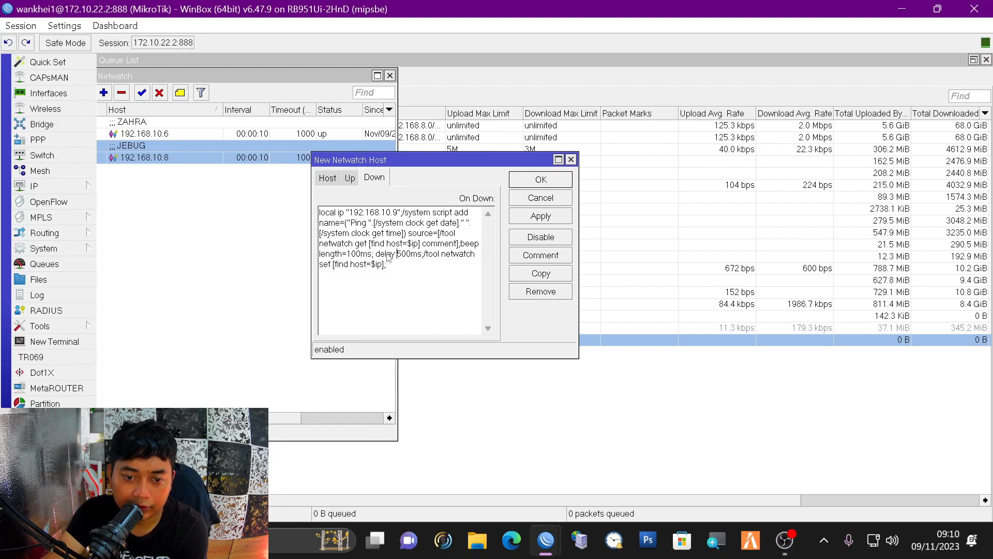
{"action": "left_click_drag", "start_coordinate": [402, 257], "coordinate": [418, 257]}
{"action": "left_click", "coordinate": [356, 254]}
{"action": "left_click_drag", "start_coordinate": [356, 255], "coordinate": [432, 261]}
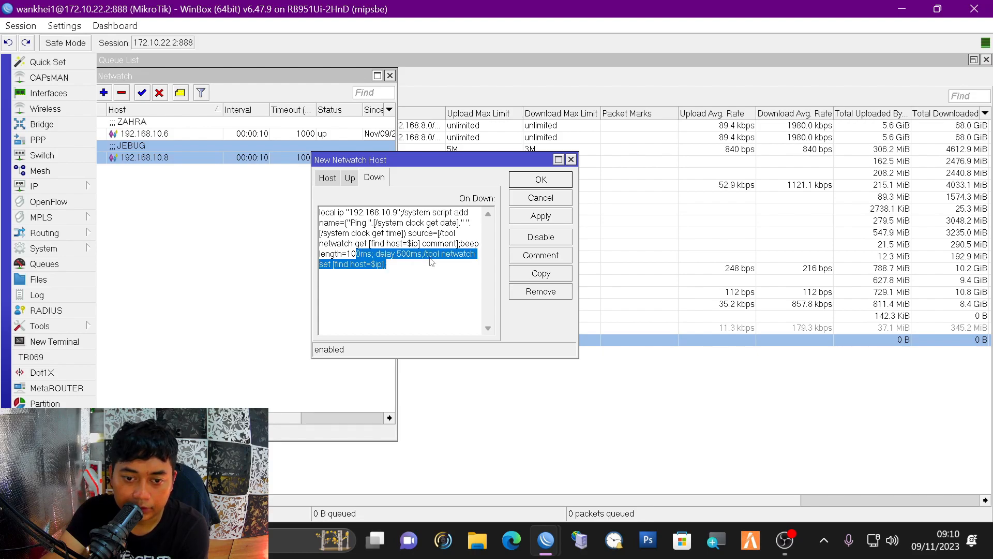
{"action": "left_click", "coordinate": [428, 255]}
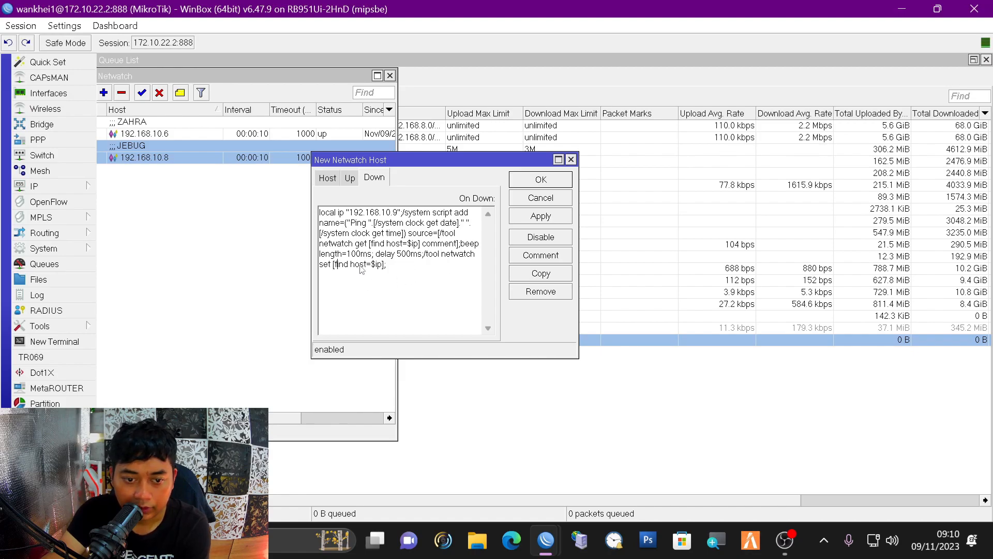
{"action": "left_click_drag", "start_coordinate": [429, 262], "coordinate": [314, 210]}
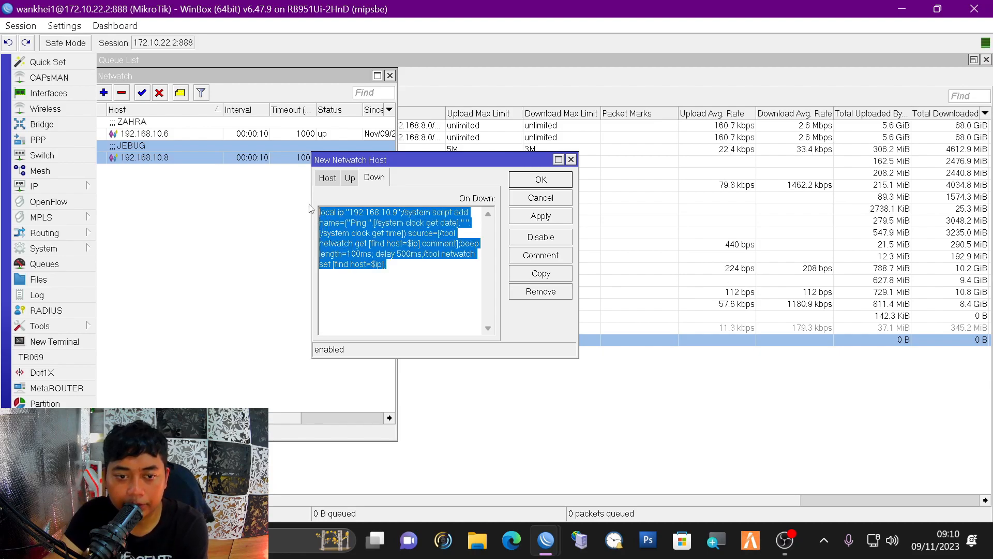
- Apply the 192.168.10.9 host, comment it 'test', and close the form
{"action": "left_click", "coordinate": [534, 218]}
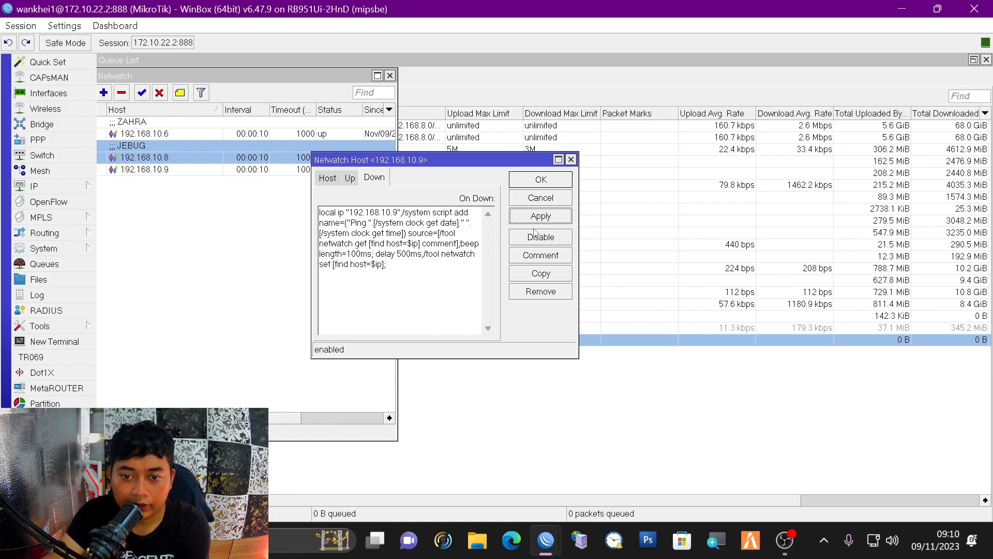
{"action": "left_click", "coordinate": [538, 257]}
{"action": "type", "text": "test"}
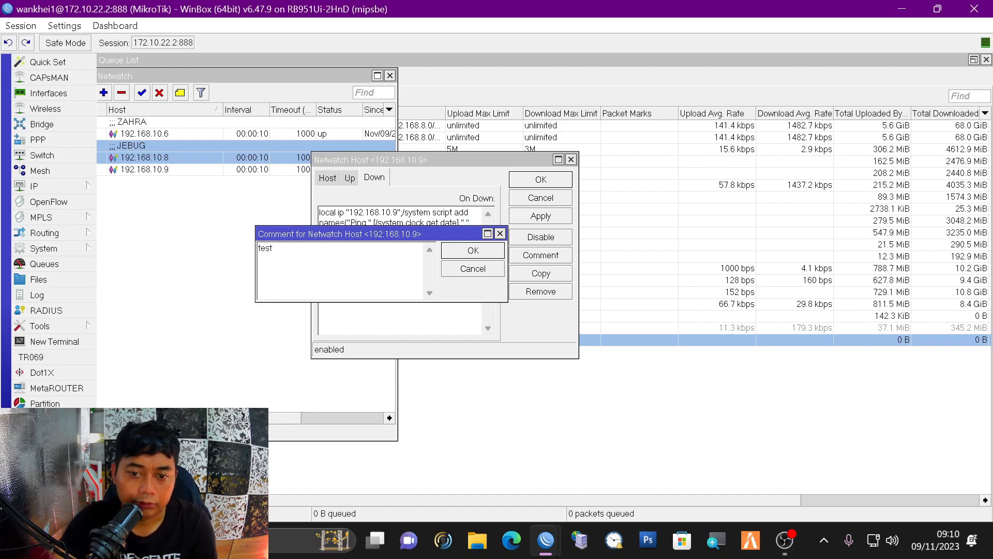
{"action": "left_click", "coordinate": [474, 250]}
{"action": "left_click", "coordinate": [558, 216]}
{"action": "left_click", "coordinate": [556, 182]}
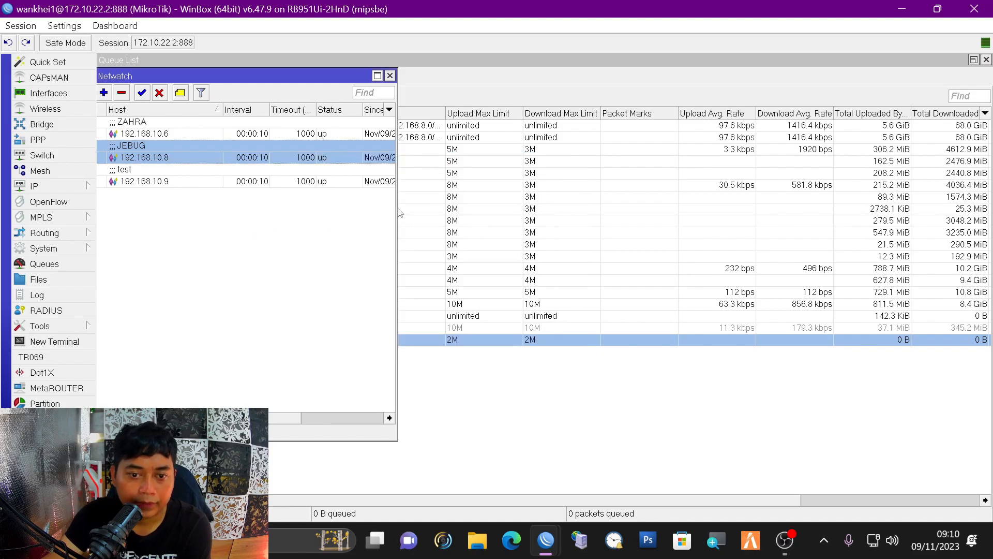
- Widen the Netwatch list and compare the test entry with JEBUG
{"action": "left_click_drag", "start_coordinate": [399, 212], "coordinate": [793, 203]}
{"action": "left_click", "coordinate": [380, 181]}
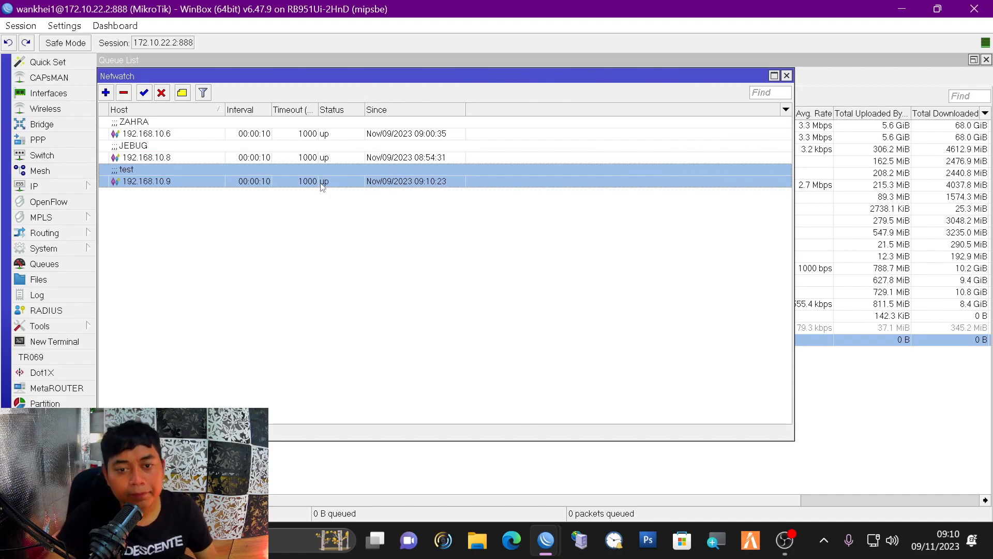
{"action": "left_click", "coordinate": [187, 152]}
{"action": "left_click", "coordinate": [199, 177]}
{"action": "left_click_drag", "start_coordinate": [291, 79], "coordinate": [364, 81]}
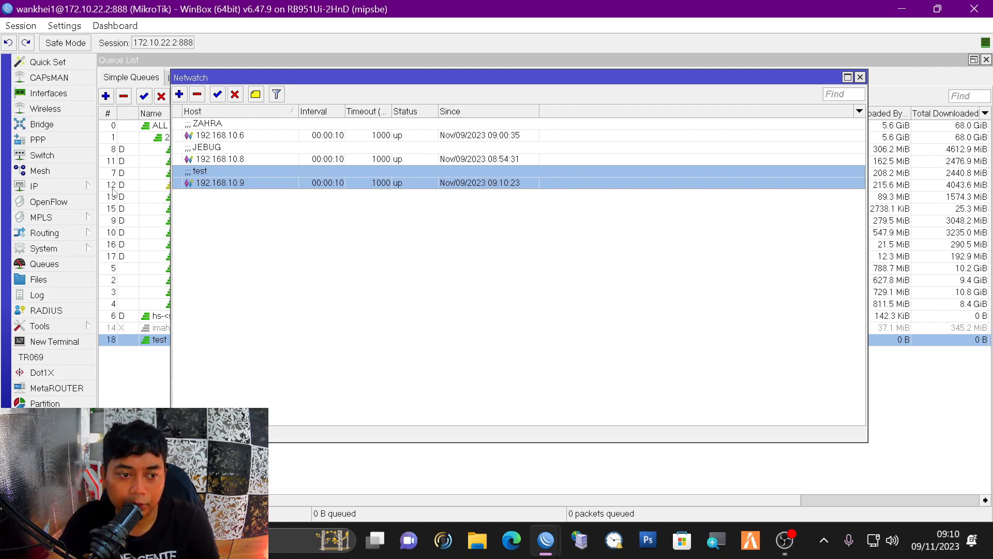
- Go to IP > Hotspot IP Bindings to find the bypassed 192.168.10.9 'test' binding
{"action": "left_click", "coordinate": [81, 190]}
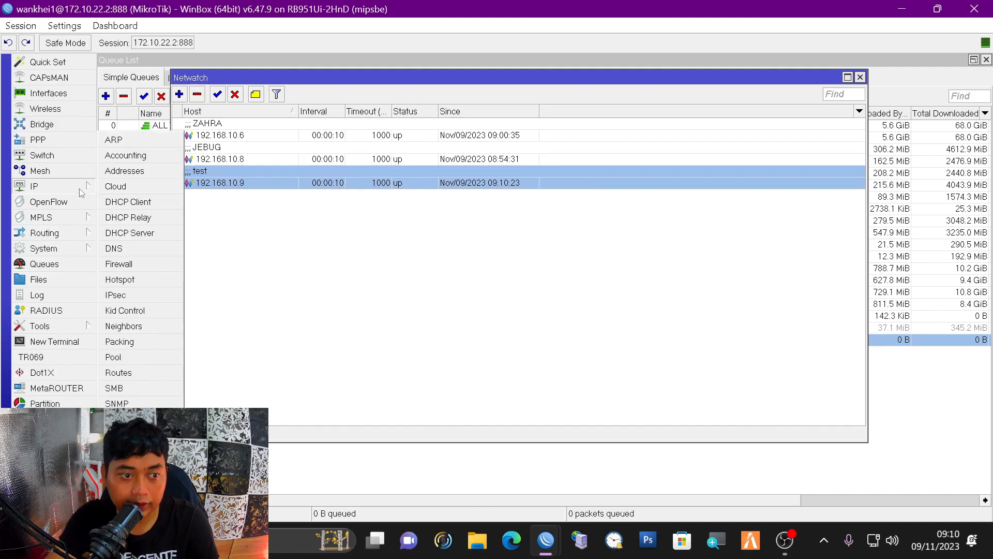
{"action": "left_click", "coordinate": [403, 254]}
{"action": "left_click", "coordinate": [394, 180]}
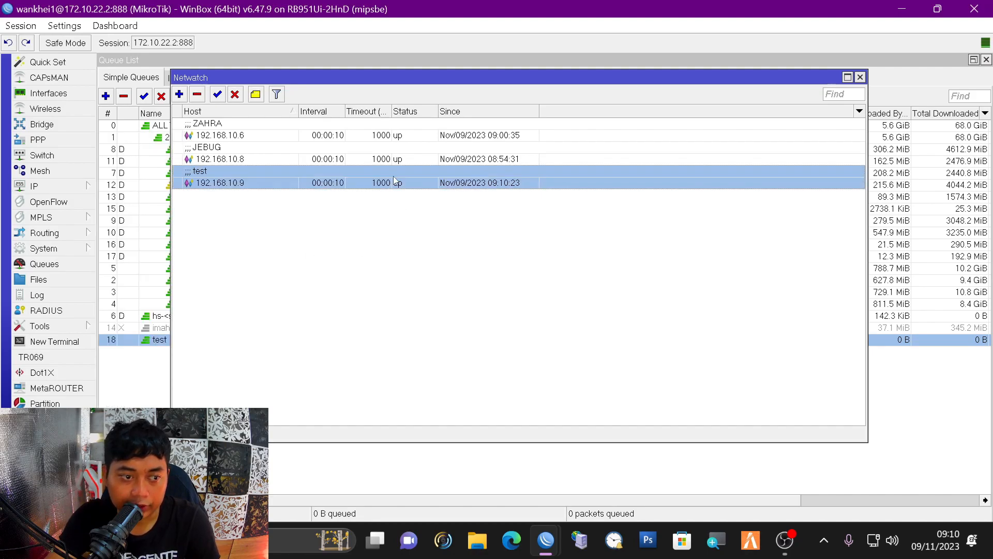
{"action": "left_click", "coordinate": [78, 187]}
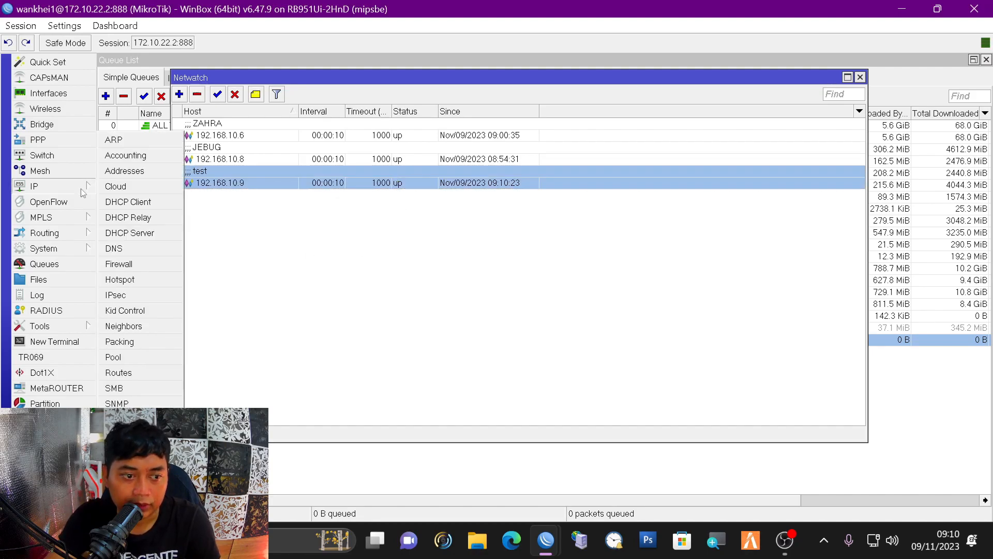
{"action": "left_click", "coordinate": [147, 279]}
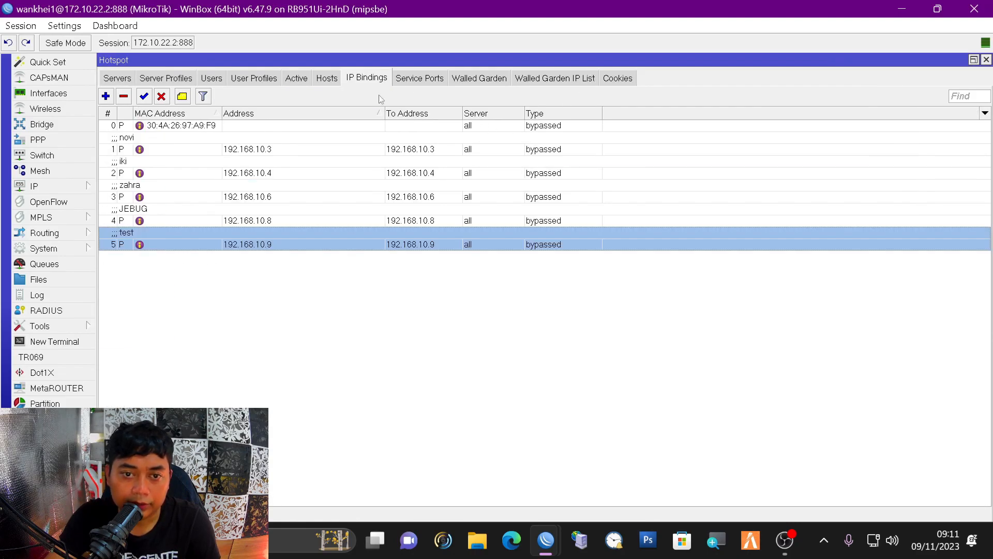
- Change the 192.168.10.9 hotspot IP binding type to blocked
{"action": "double_click", "coordinate": [426, 239]}
{"action": "left_click", "coordinate": [552, 172]}
{"action": "left_click", "coordinate": [505, 186]}
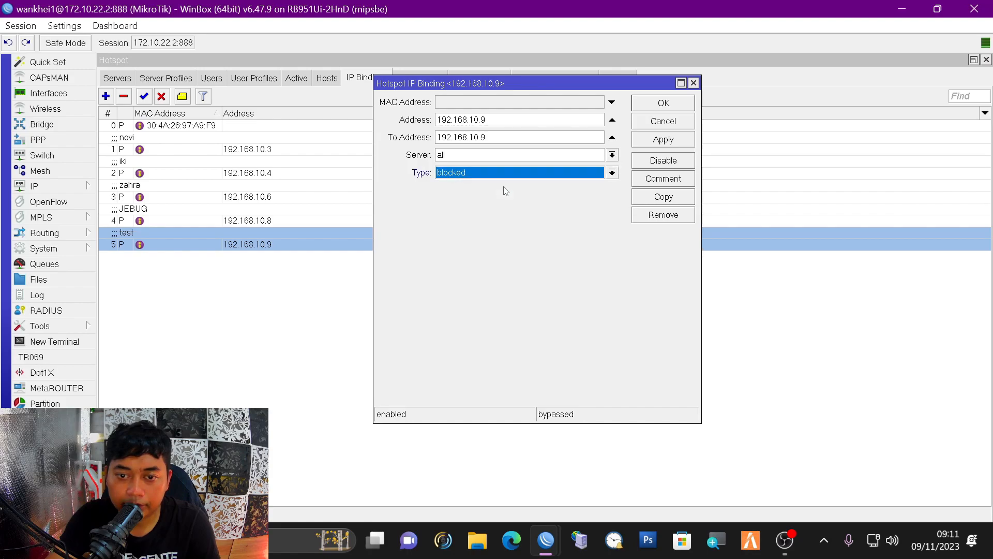
{"action": "left_click", "coordinate": [675, 142]}
{"action": "left_click", "coordinate": [664, 103]}
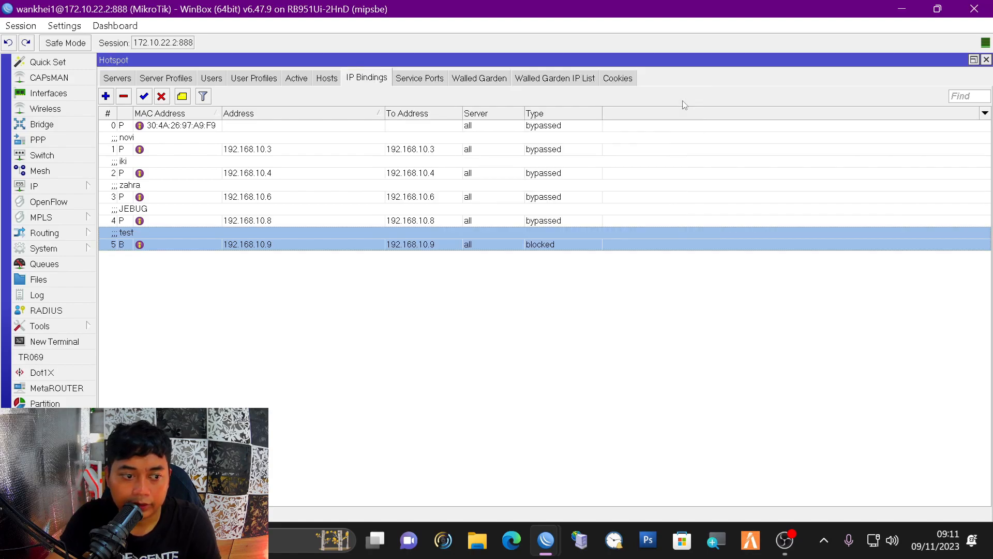
- Check Netwatch and the clock to confirm host 192.168.10.9 went down at 09:11:11
{"action": "left_click", "coordinate": [78, 327]}
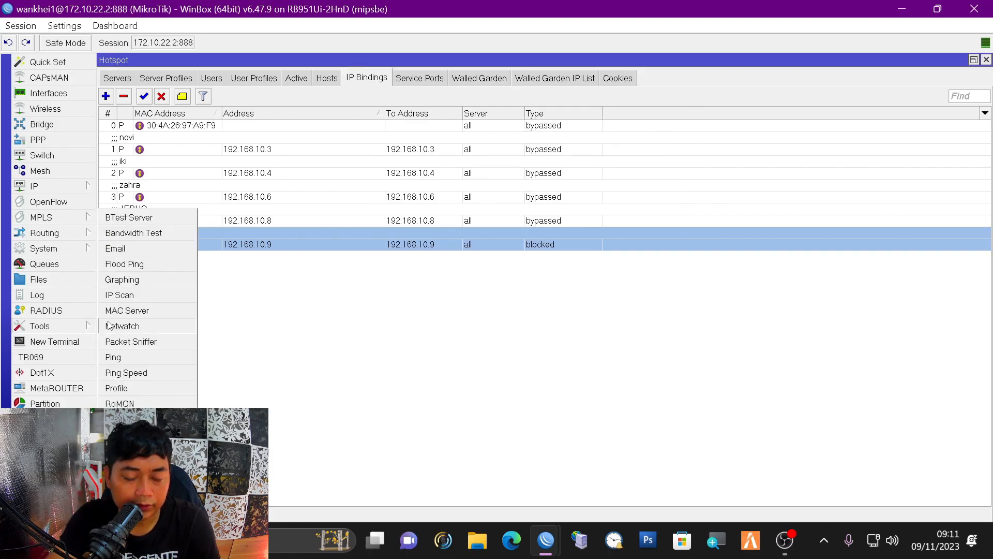
{"action": "left_click", "coordinate": [110, 325]}
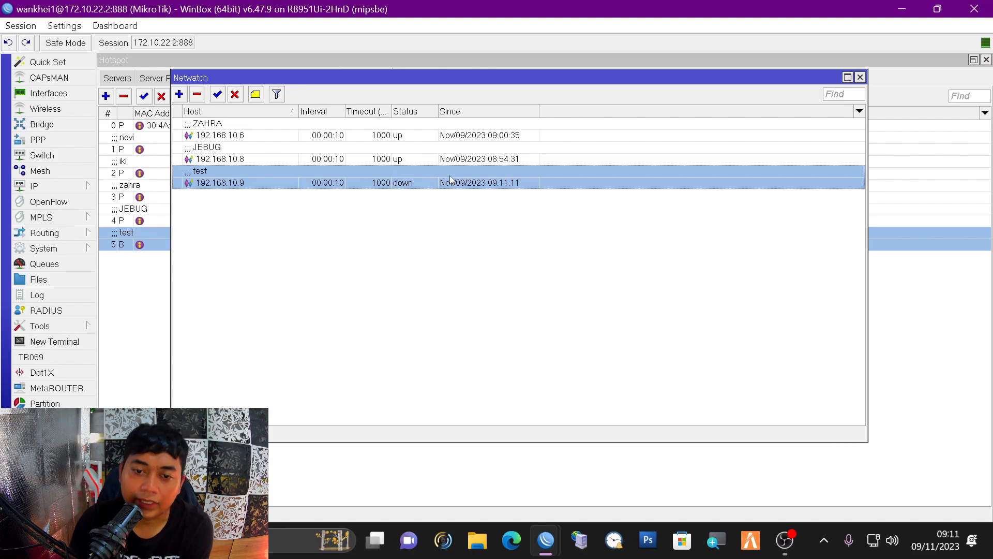
{"action": "left_click", "coordinate": [523, 198]}
{"action": "left_click", "coordinate": [500, 184]}
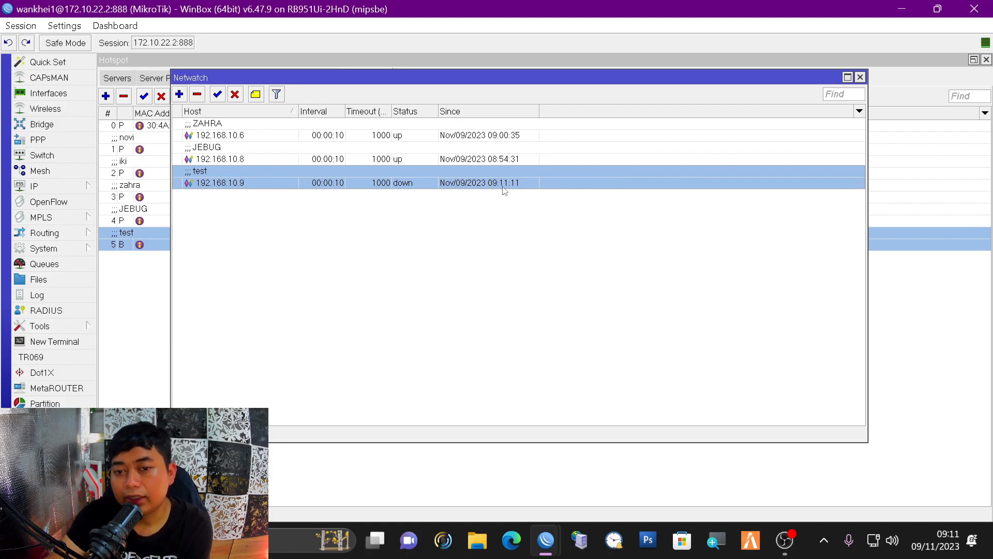
{"action": "left_click", "coordinate": [951, 545]}
{"action": "left_click", "coordinate": [951, 545]}
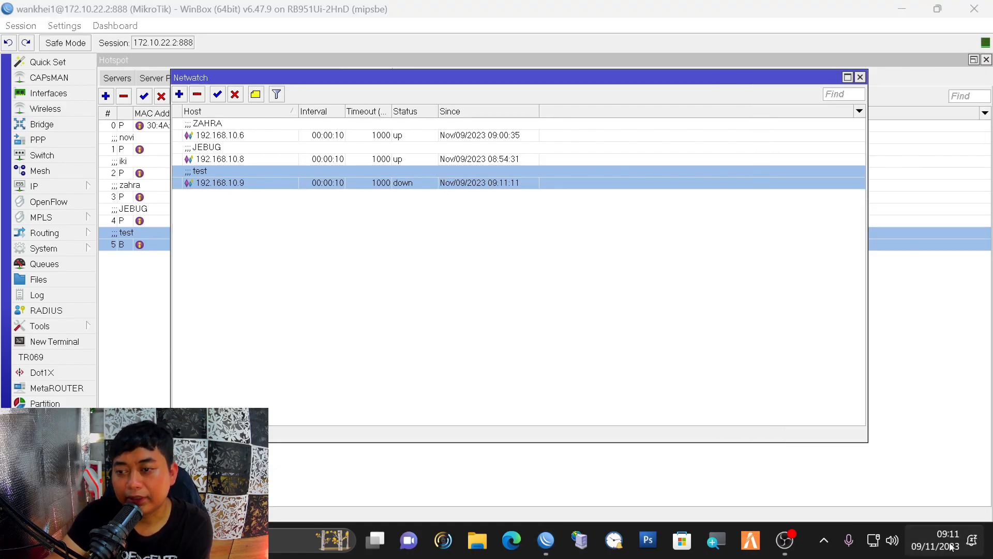
{"action": "left_click", "coordinate": [495, 163]}
{"action": "left_click", "coordinate": [500, 183]}
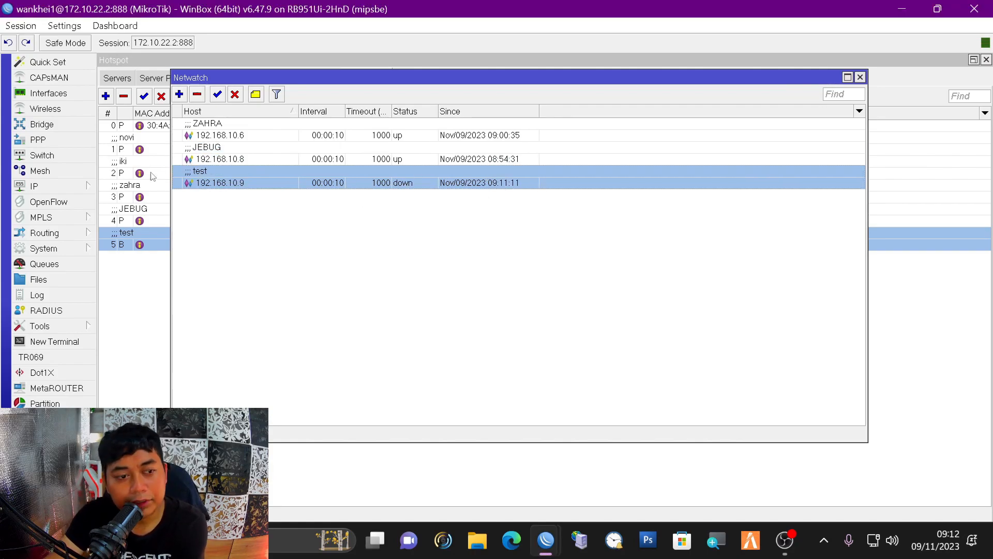
- Switch the 192.168.10.9 hotspot binding back to bypassed, then return to Netwatch
{"action": "mouse_move", "coordinate": [77, 188]}
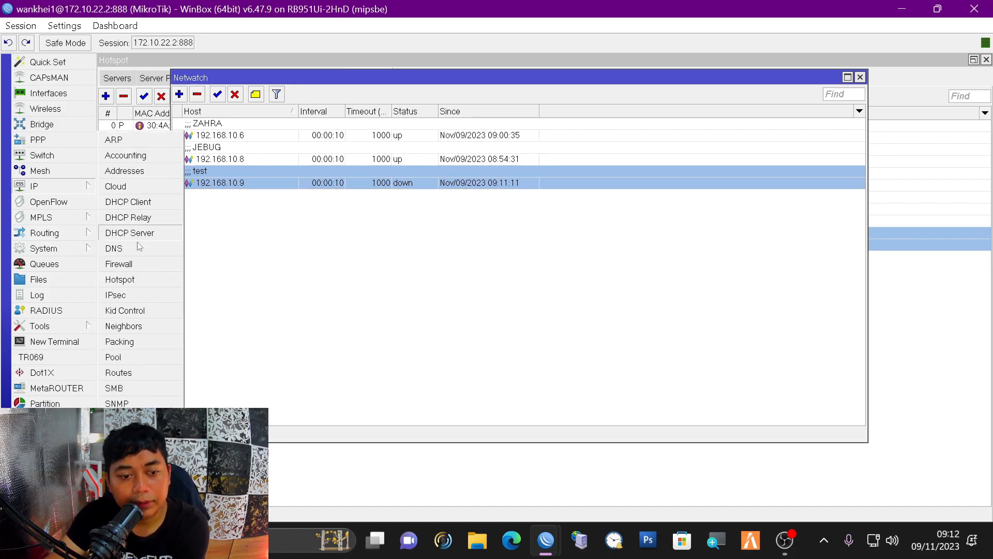
{"action": "left_click", "coordinate": [155, 277]}
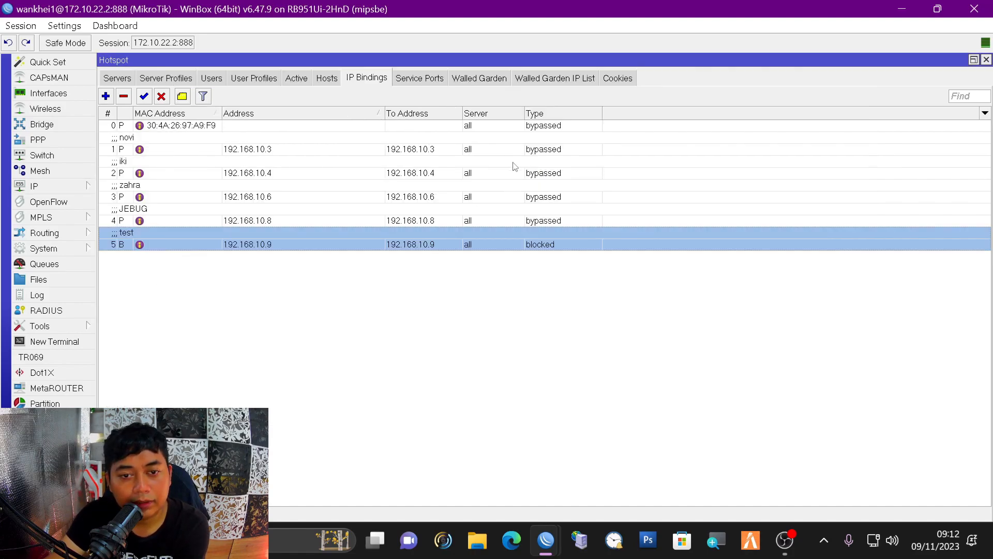
{"action": "double_click", "coordinate": [288, 241]}
{"action": "left_click", "coordinate": [570, 172]}
{"action": "left_click", "coordinate": [485, 197]}
{"action": "left_click", "coordinate": [663, 139]}
{"action": "left_click", "coordinate": [663, 103]}
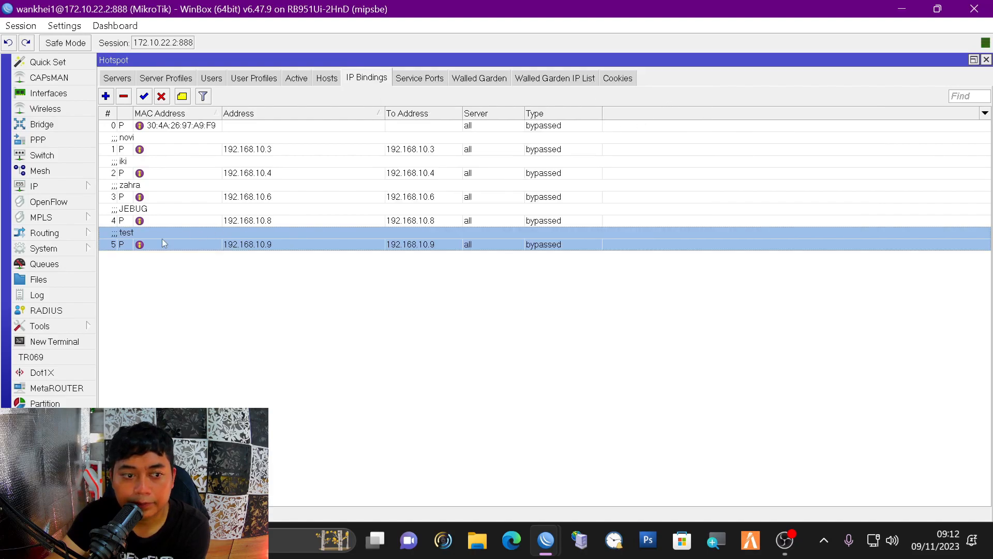
{"action": "left_click", "coordinate": [64, 326]}
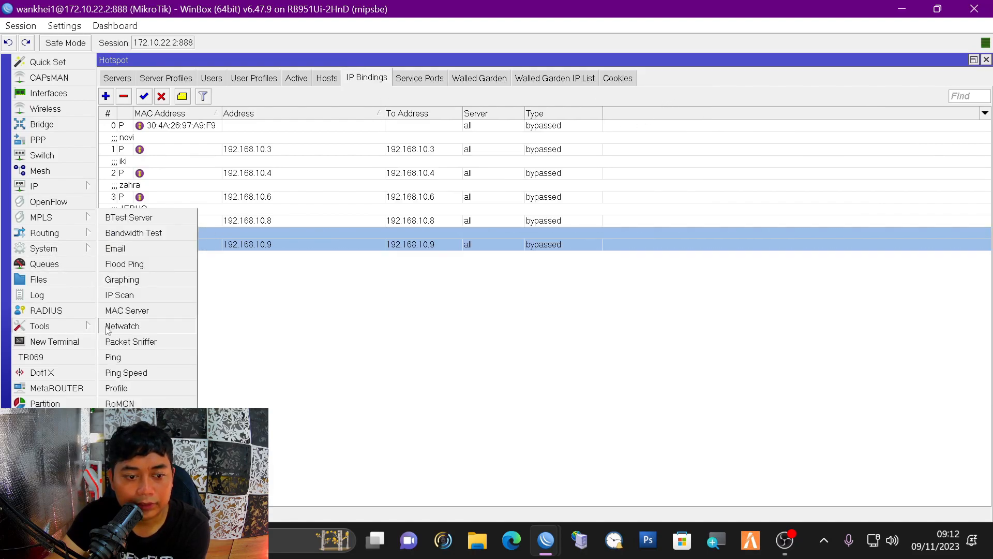
{"action": "left_click", "coordinate": [150, 325]}
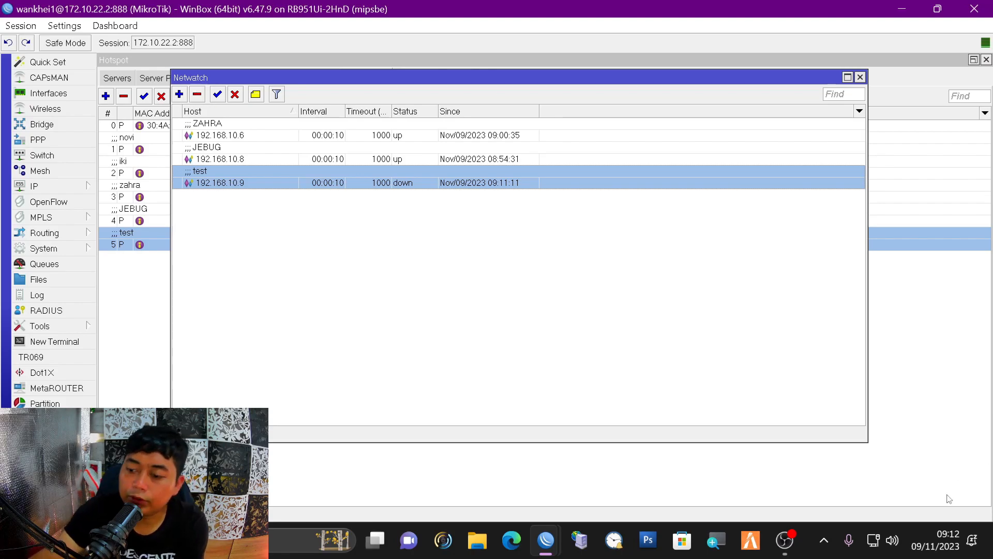
- Check the clock, verify the binding is bypassed, and see Netwatch report 192.168.10.9 up since 09:12:50
{"action": "left_click", "coordinate": [970, 539]}
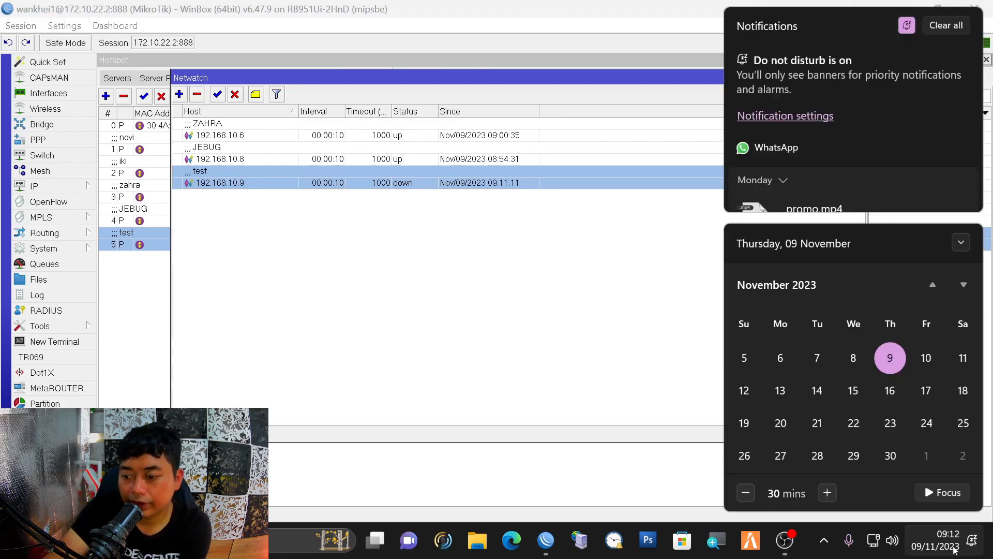
{"action": "left_click", "coordinate": [934, 552]}
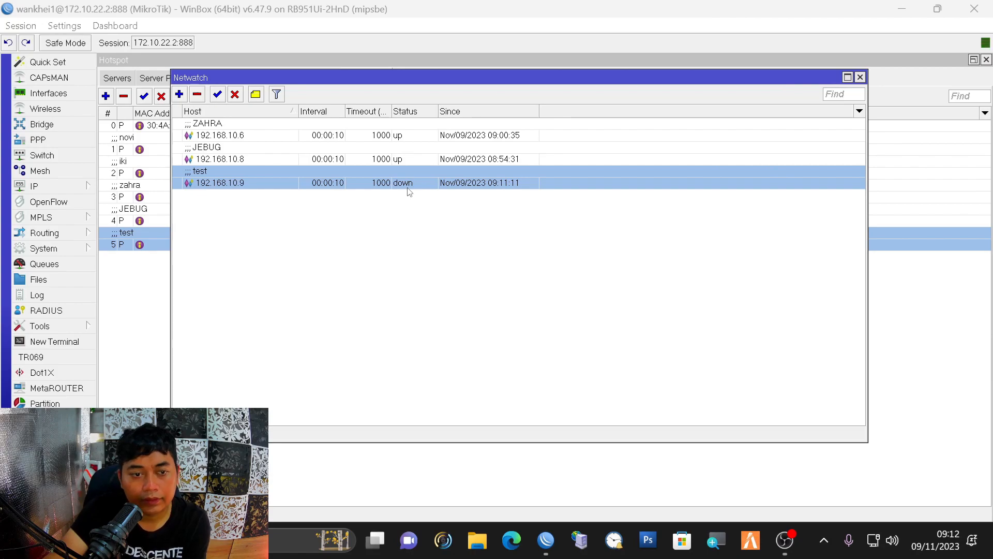
{"action": "left_click", "coordinate": [26, 185]}
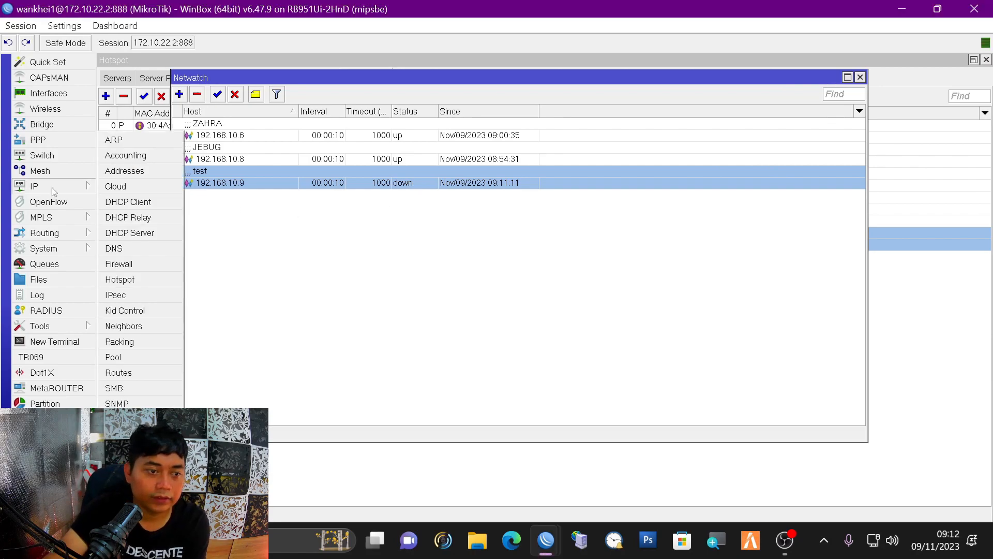
{"action": "left_click", "coordinate": [171, 281]}
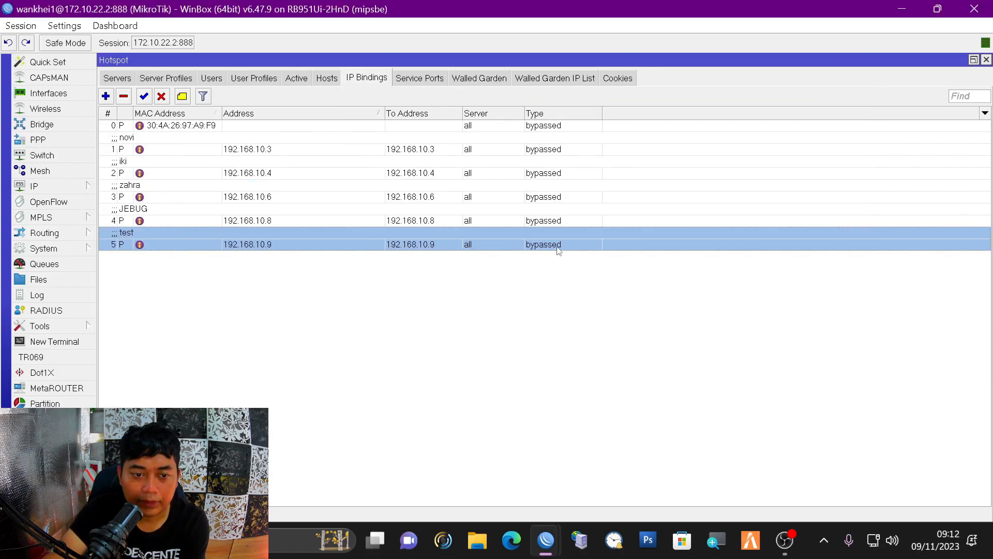
{"action": "left_click", "coordinate": [67, 325]}
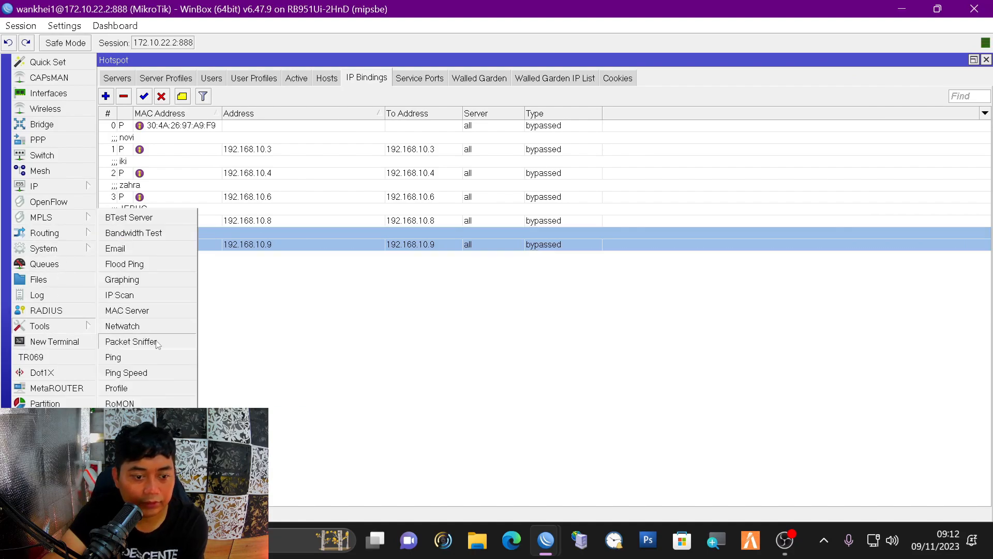
{"action": "left_click", "coordinate": [151, 325]}
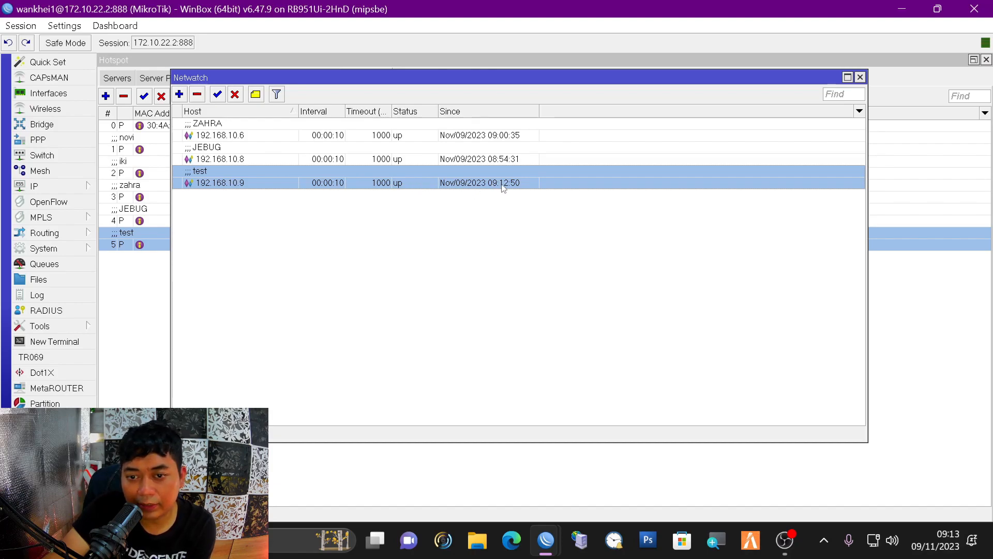
- Reselect the test 192.168.10.9 Netwatch entry, then switch to OBS Studio
{"action": "left_click", "coordinate": [564, 222]}
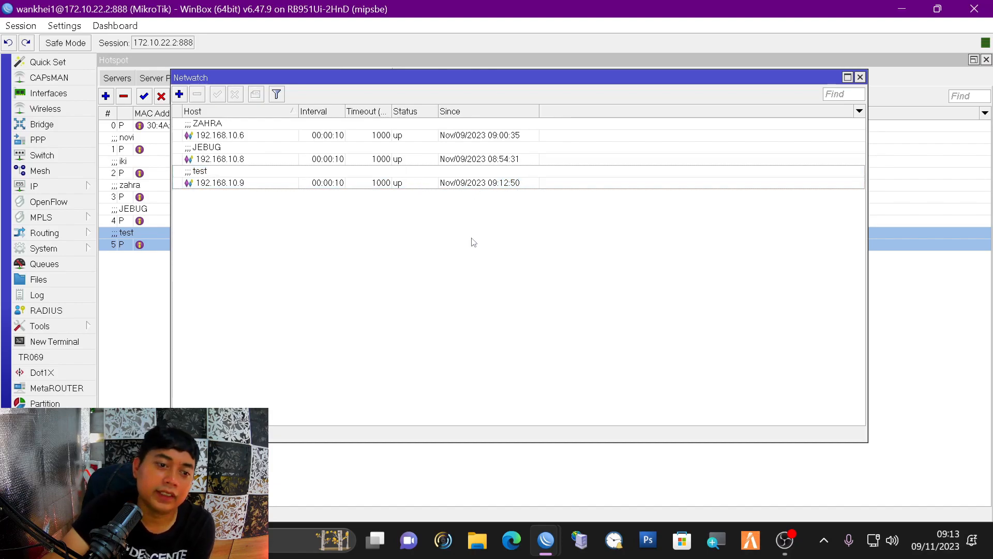
{"action": "left_click", "coordinate": [258, 184]}
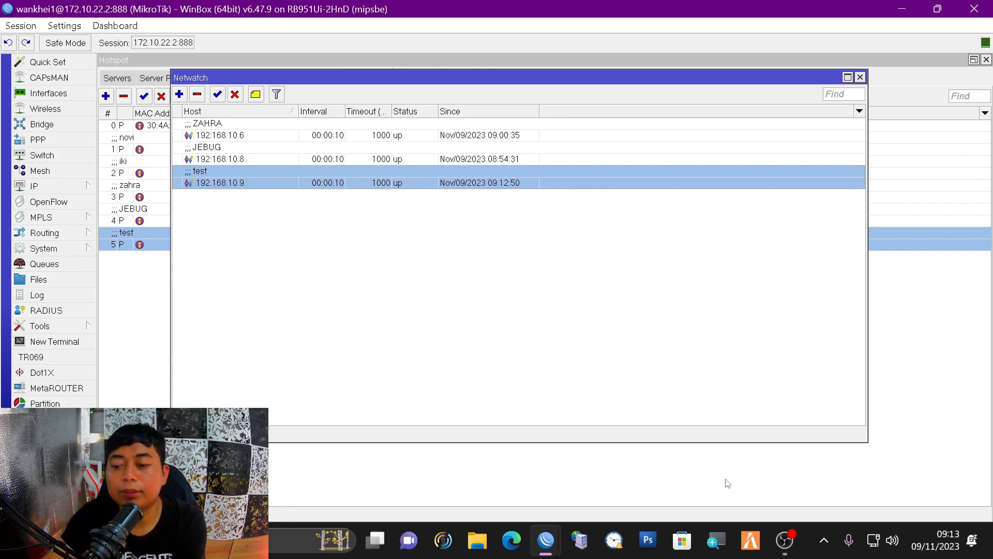
{"action": "left_click", "coordinate": [784, 539]}
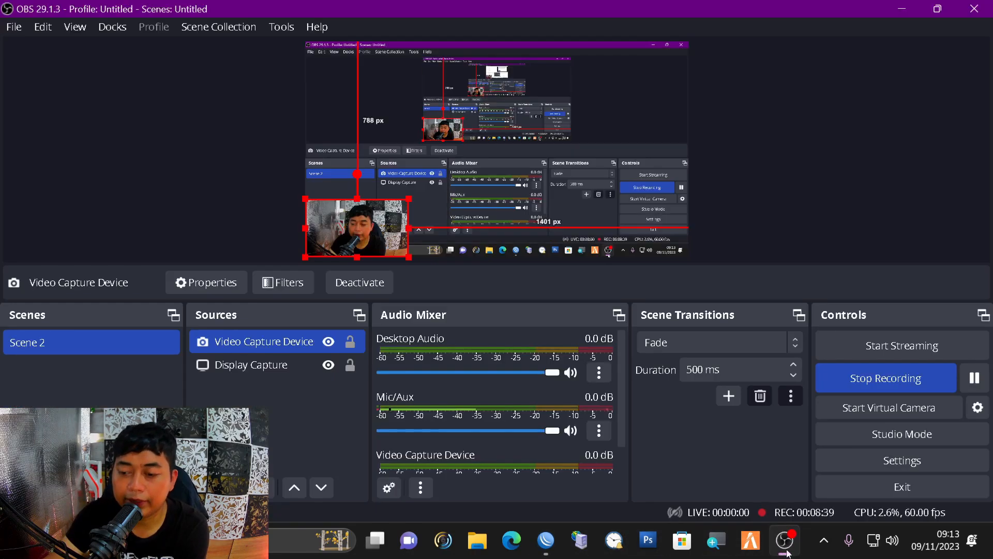